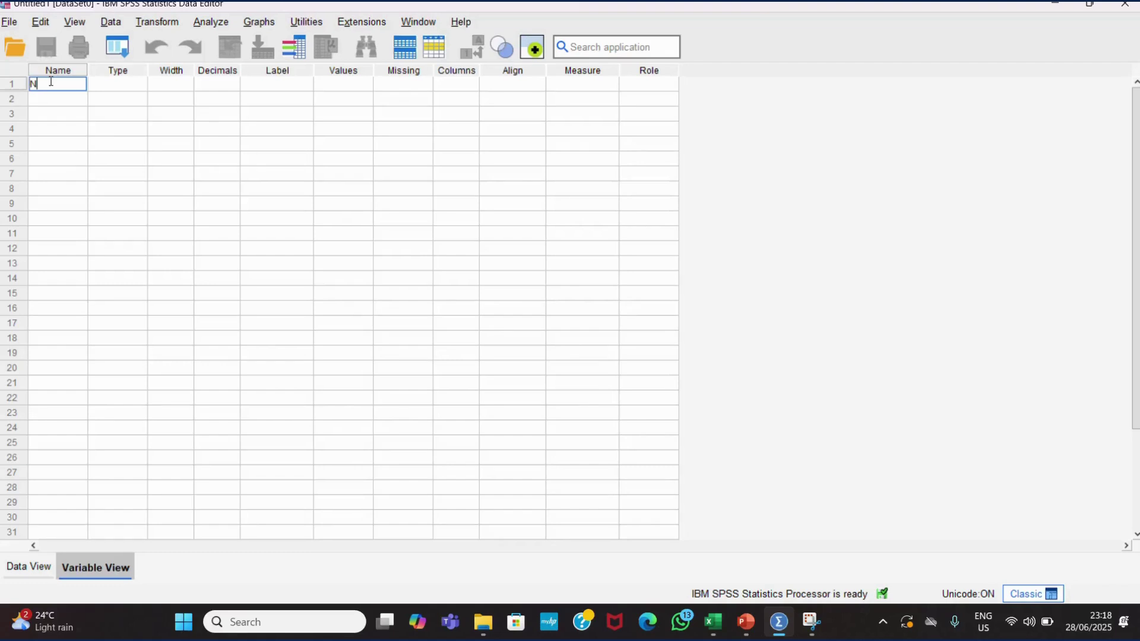
- Define two variables named NILAI and KELAS in the first two rows
text(ILAI)
click(49, 99)
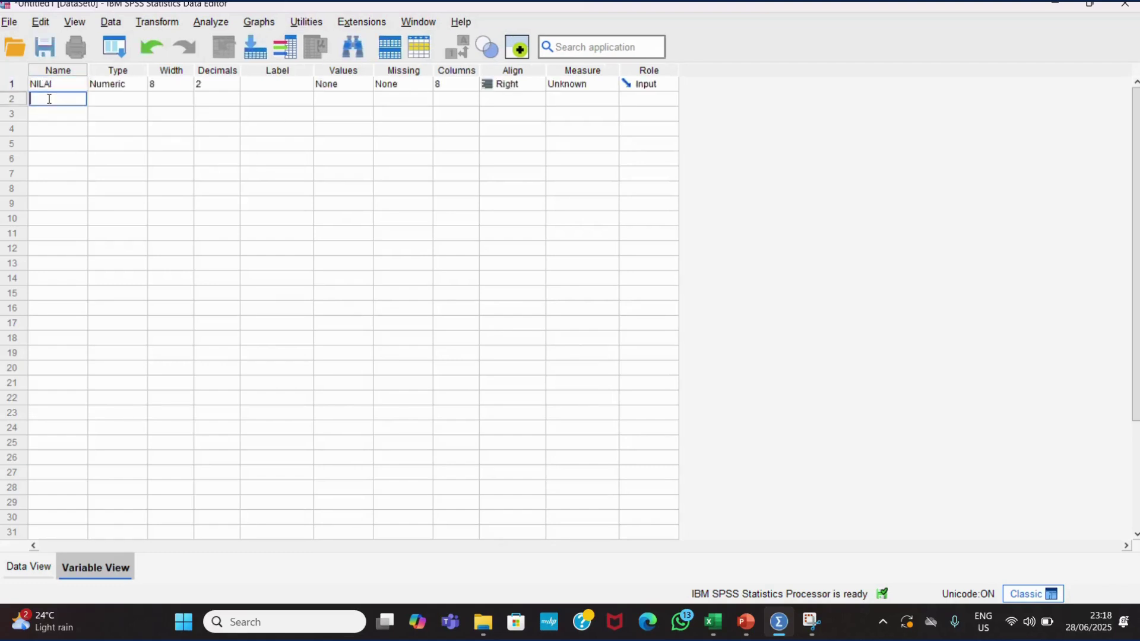
text(KELAS)
- Set the decimals of both the NILAI and KELAS variables to 0
click(233, 87)
click(235, 89)
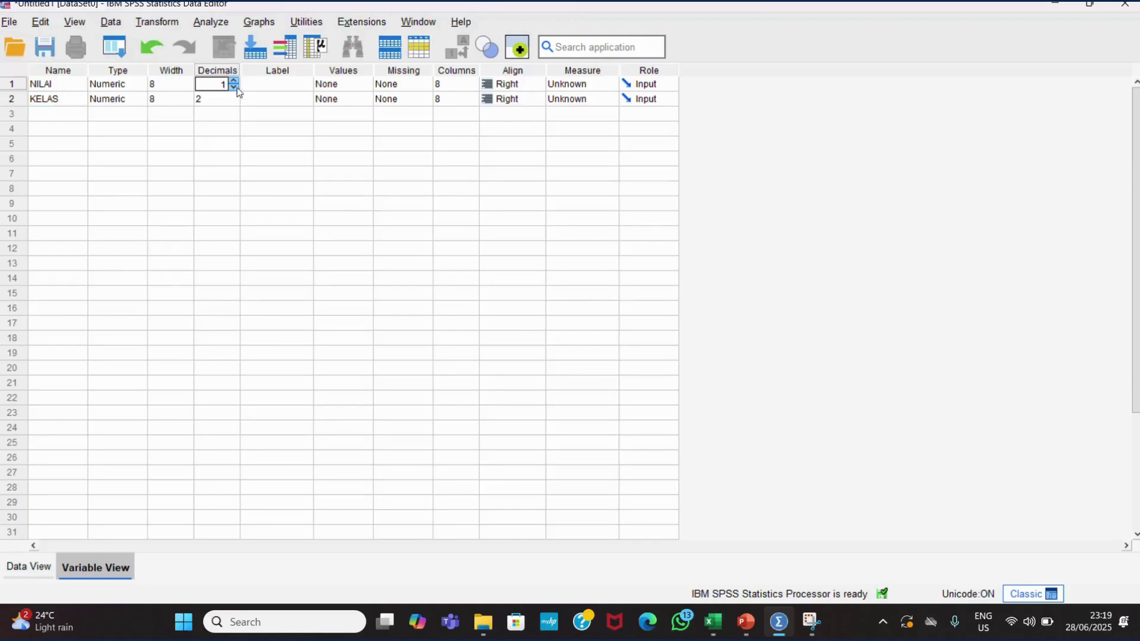
click(234, 88)
click(234, 101)
click(234, 102)
- Label the NILAI variable NILAI SISWA and the KELAS variable KELAS
click(283, 84)
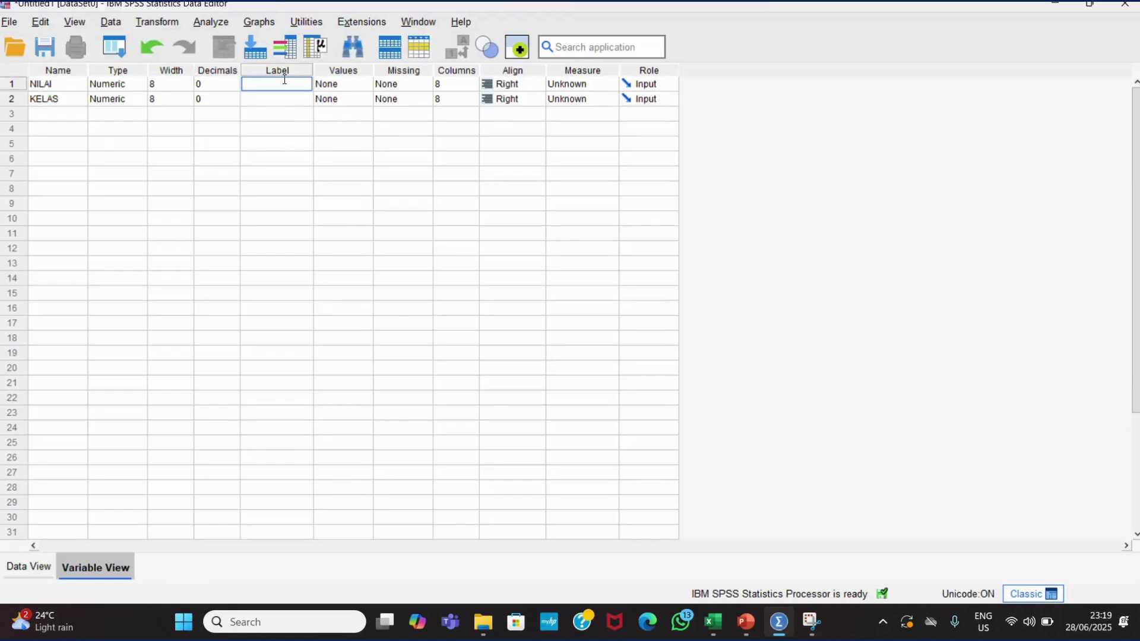
text(NILI)
key(BackSpace)
text(AI SISWA)
click(281, 99)
text(KELAS)
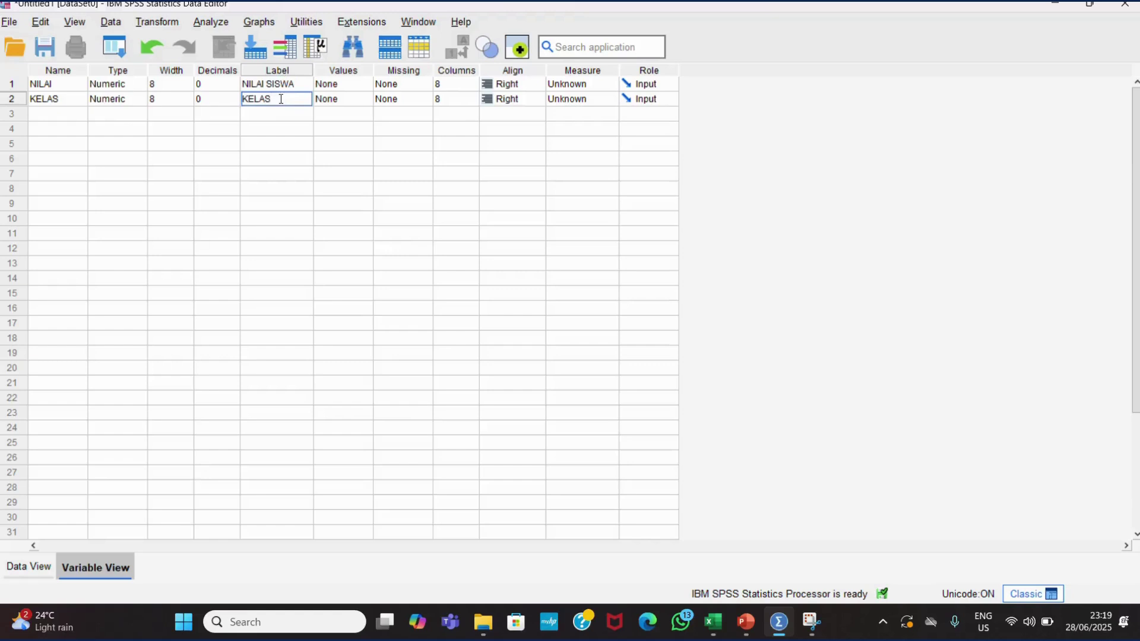
click(490, 15)
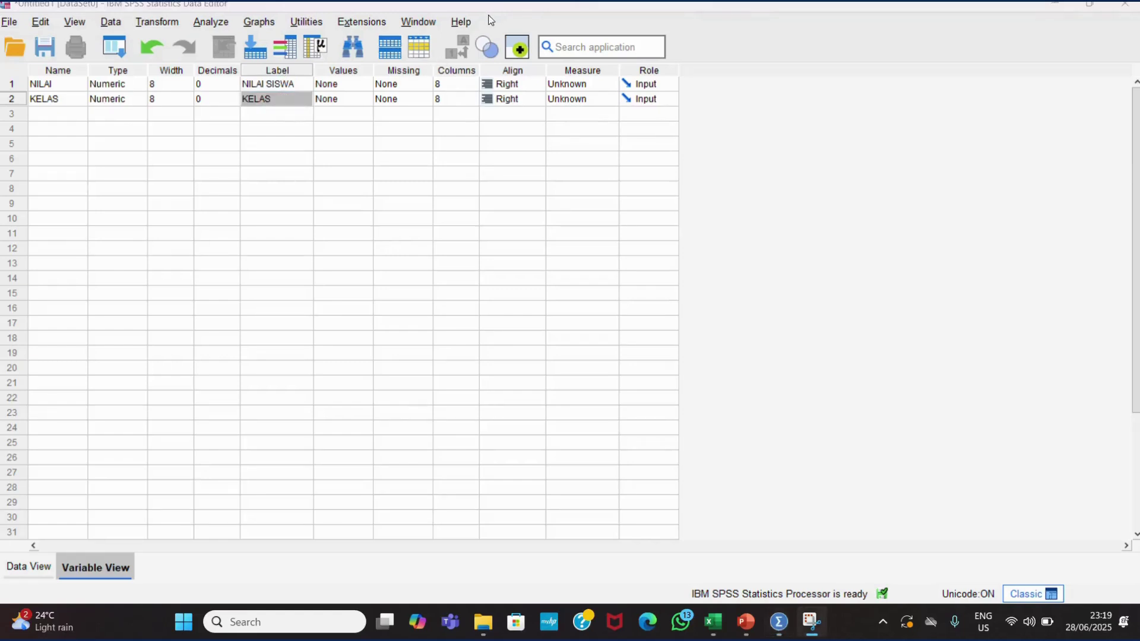
- Add the value label 1 = KELAS EKSPERIMEN to the NILAI variable, checking the class codes in the Excel workbook
click(349, 87)
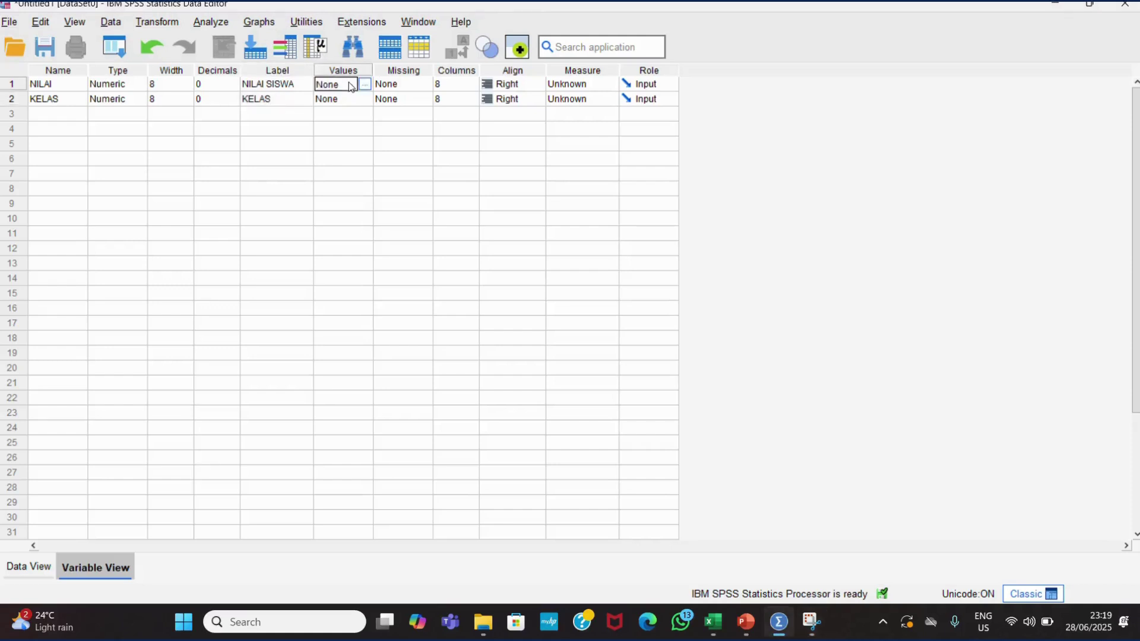
click(366, 85)
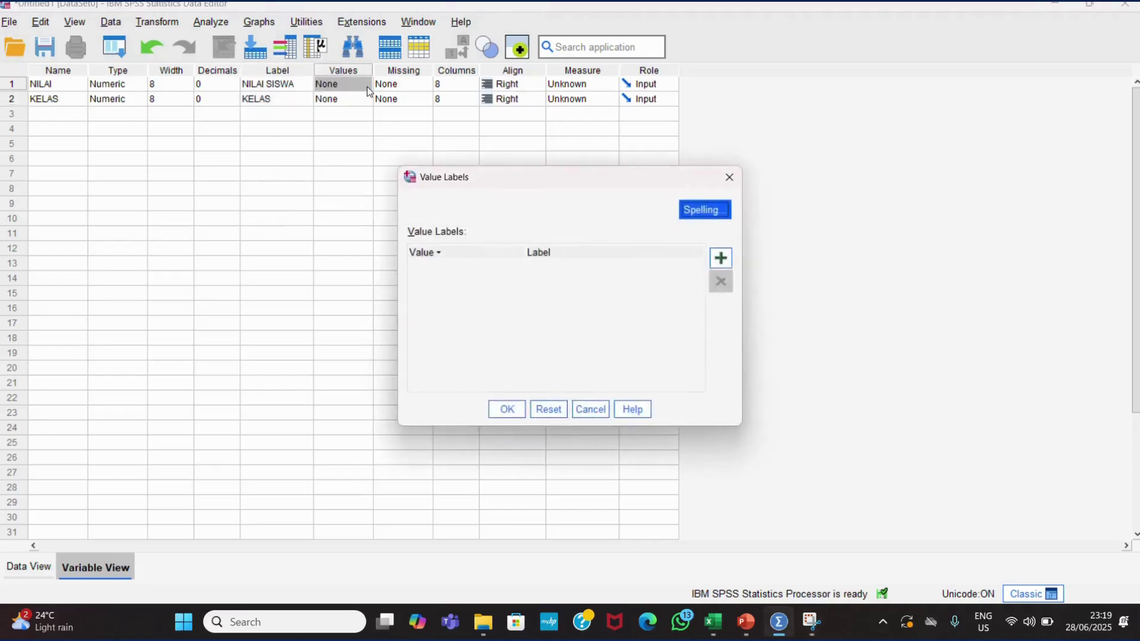
click(718, 261)
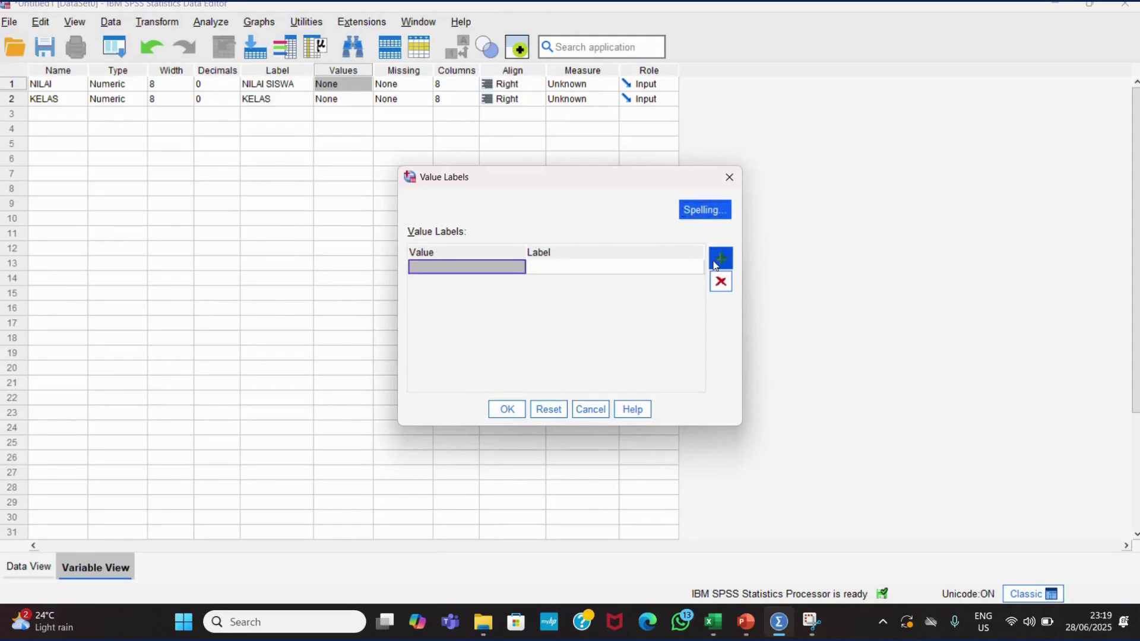
click(430, 265)
text(1)
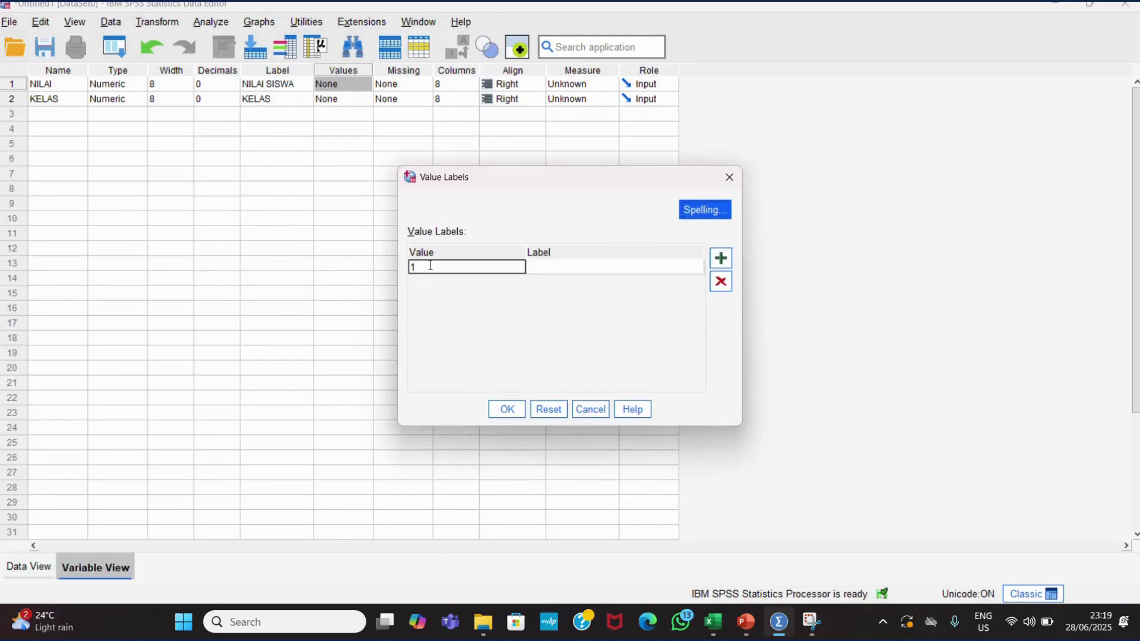
click(558, 268)
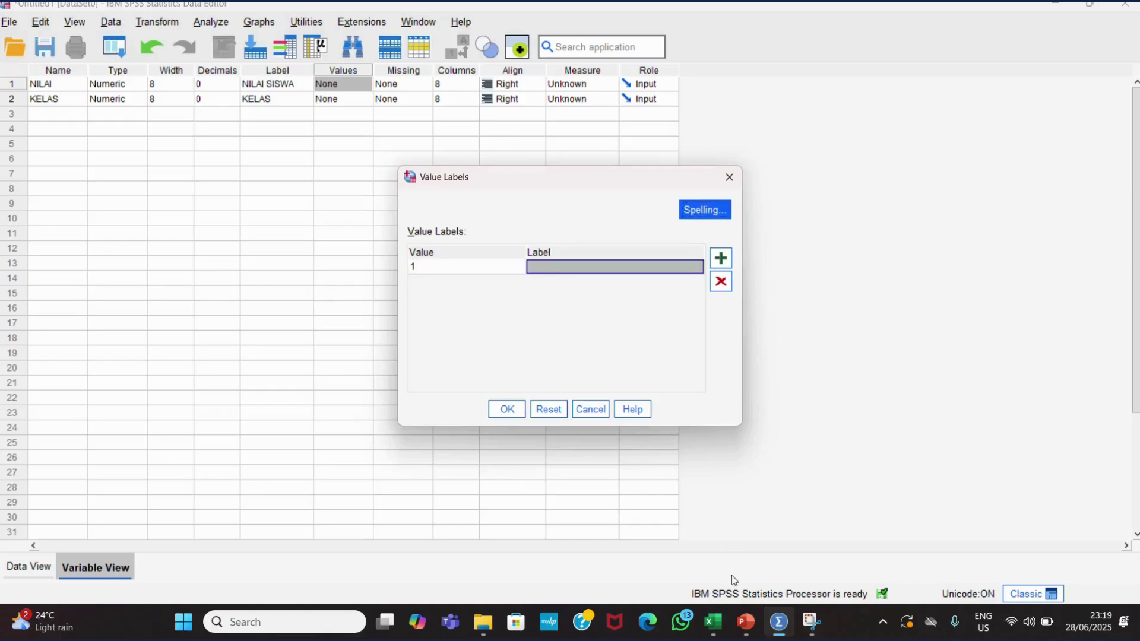
mouse_move(714, 621)
click(723, 543)
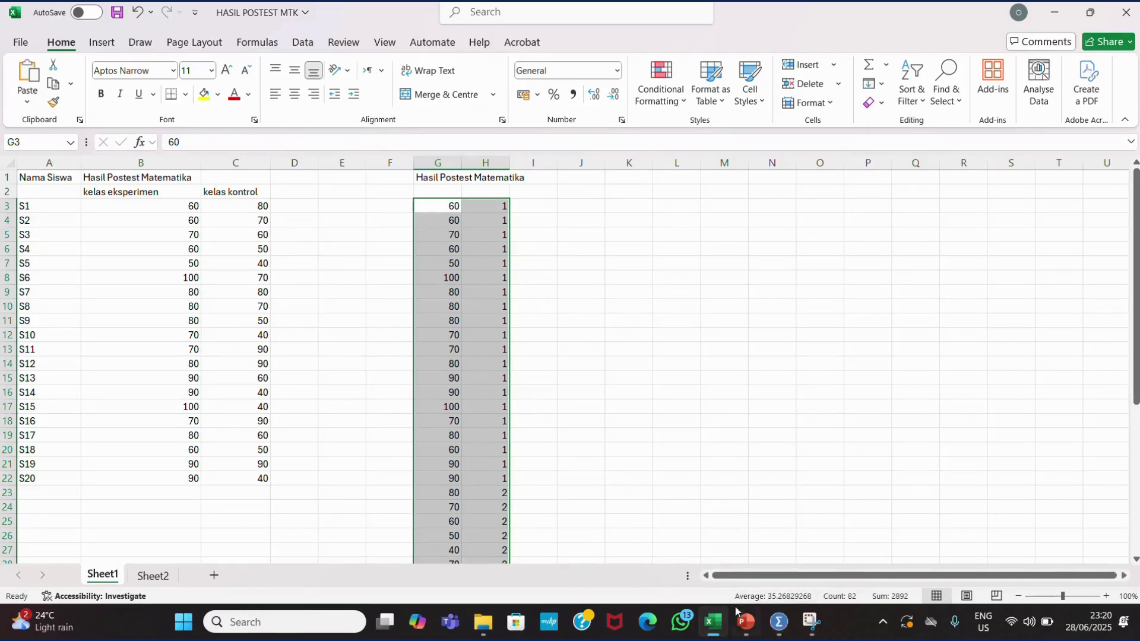
mouse_move(773, 625)
click(750, 577)
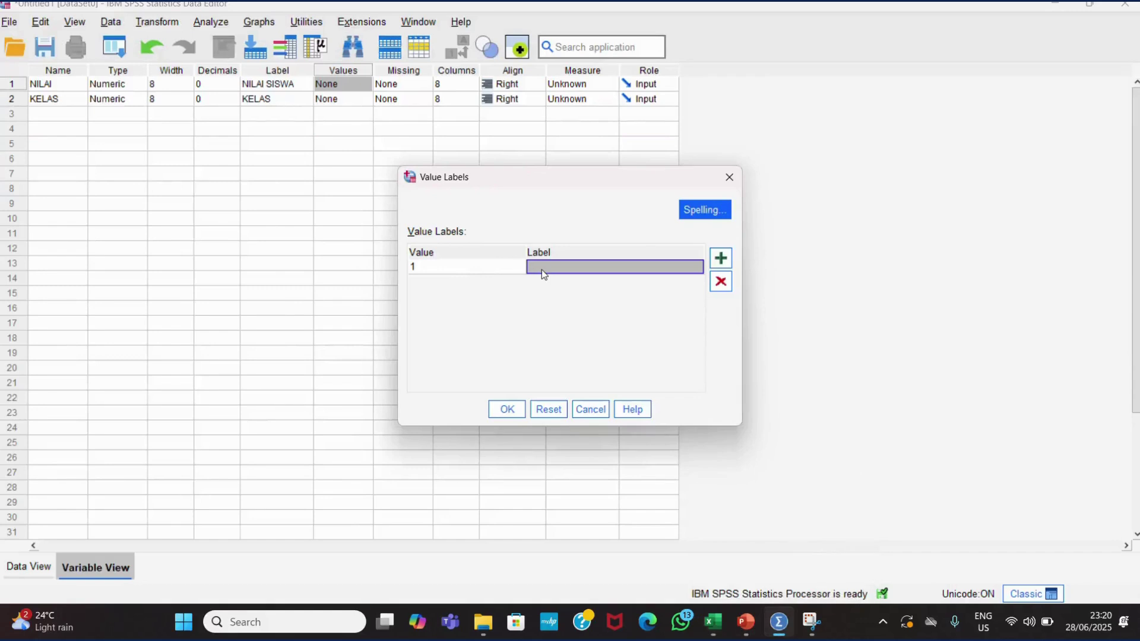
text(KELA)
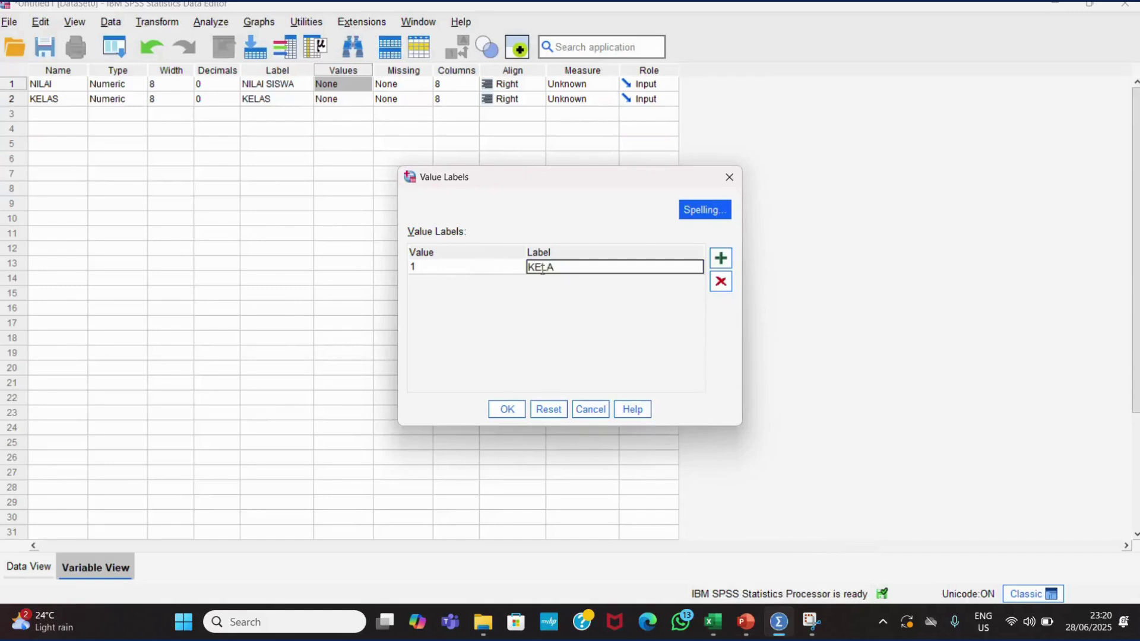
text(S EKSPERIMEN)
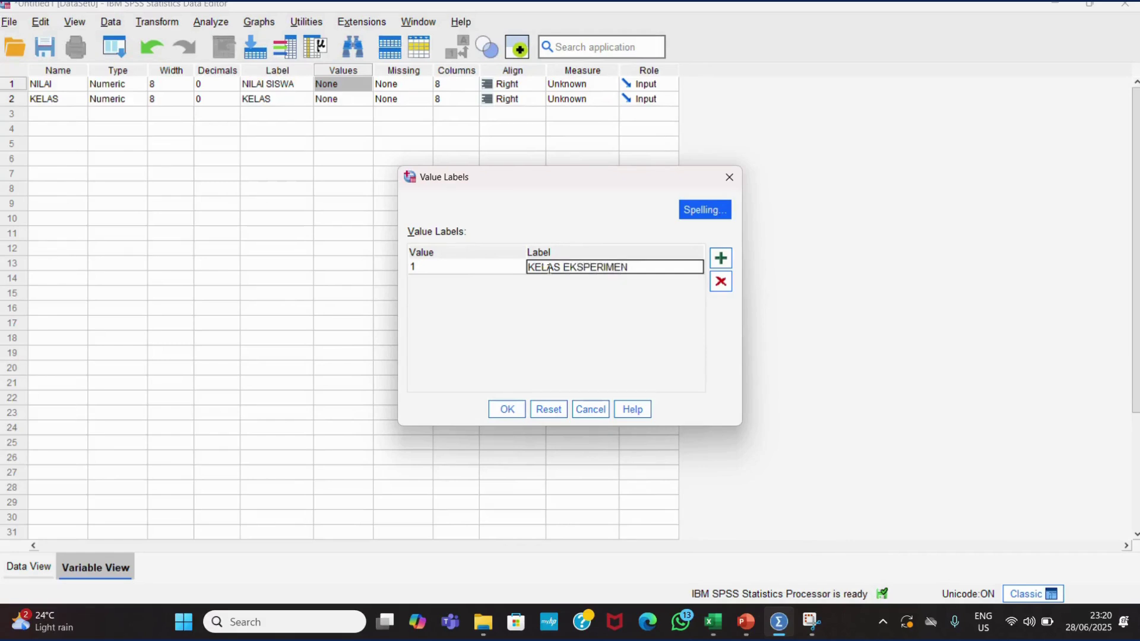
- Add a second value label, 2 = KELAS KONTROL, to the NILAI variable and apply the labels
click(720, 257)
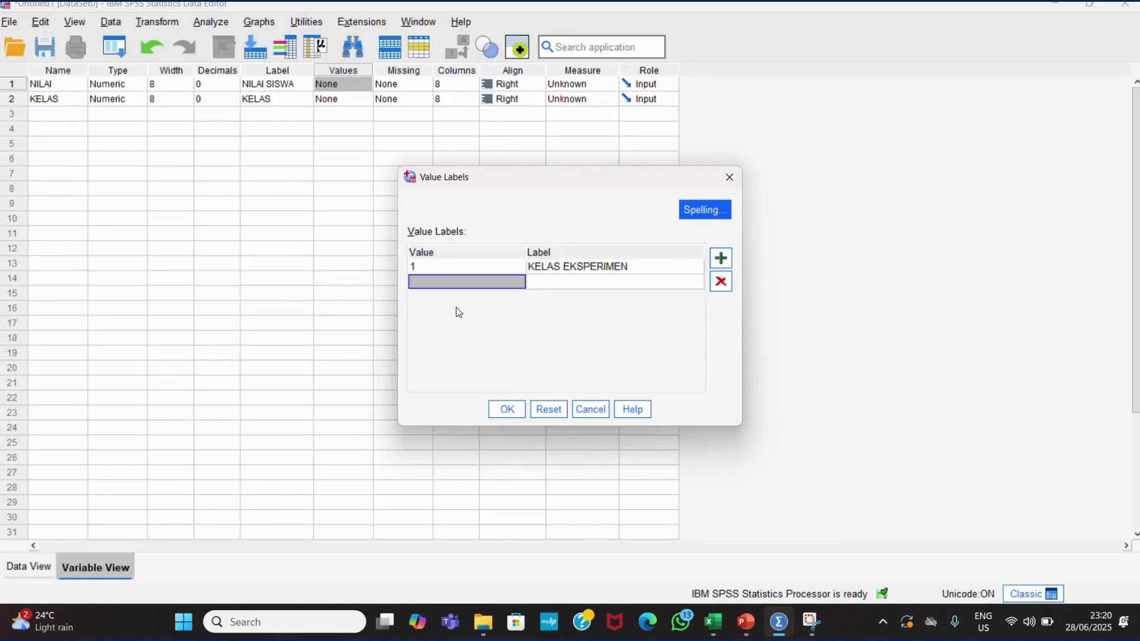
text(2)
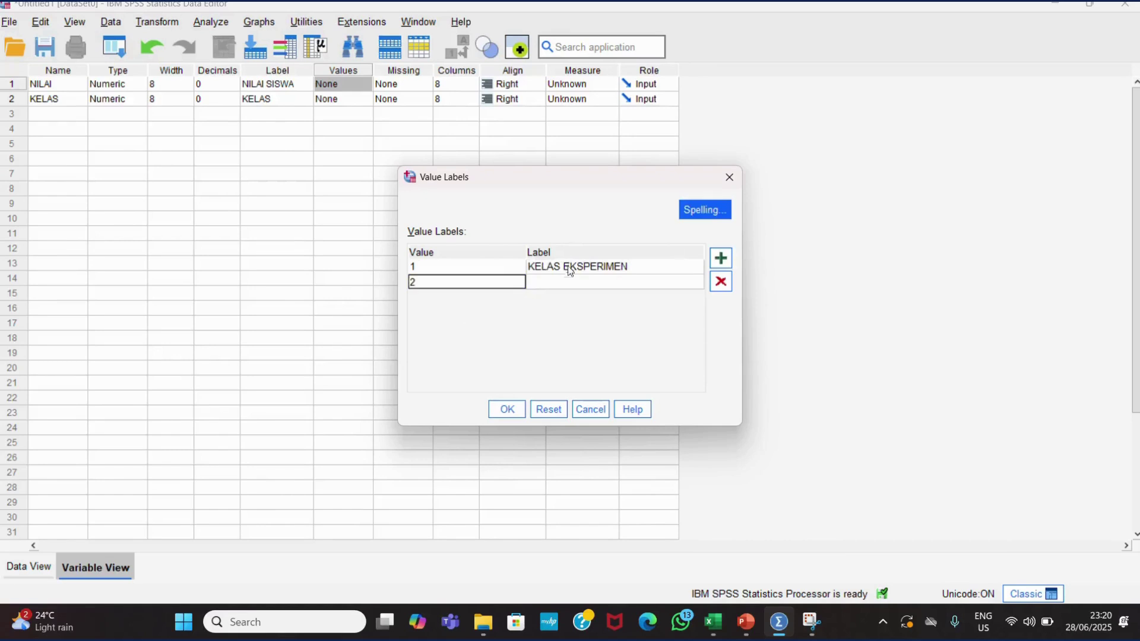
click(562, 281)
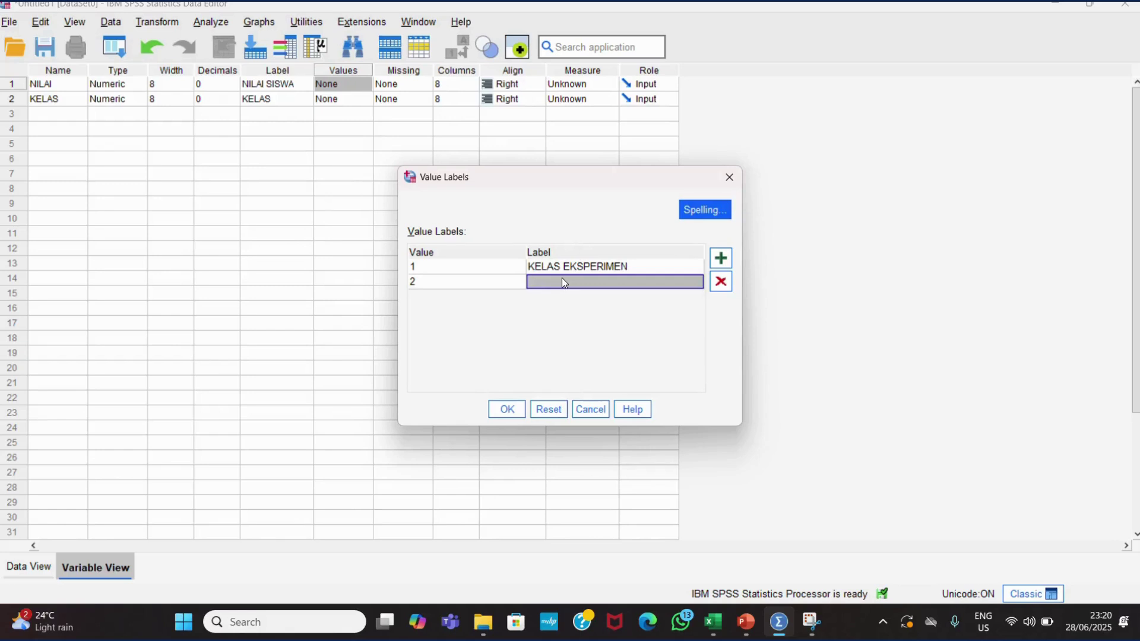
text(KELAS)
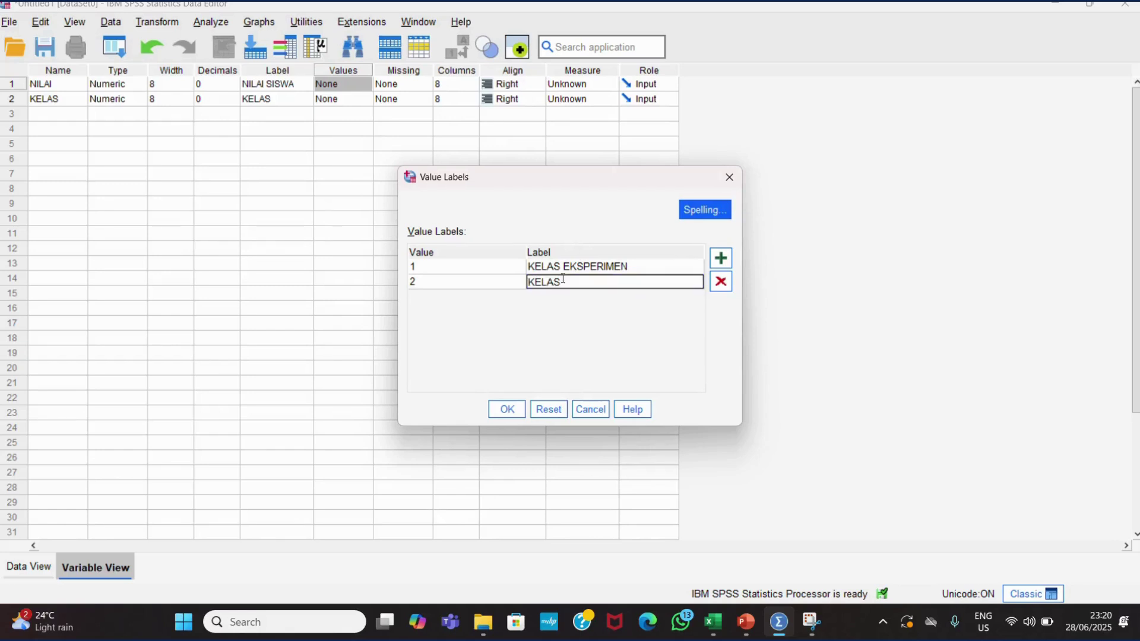
text( KONTROL)
click(508, 409)
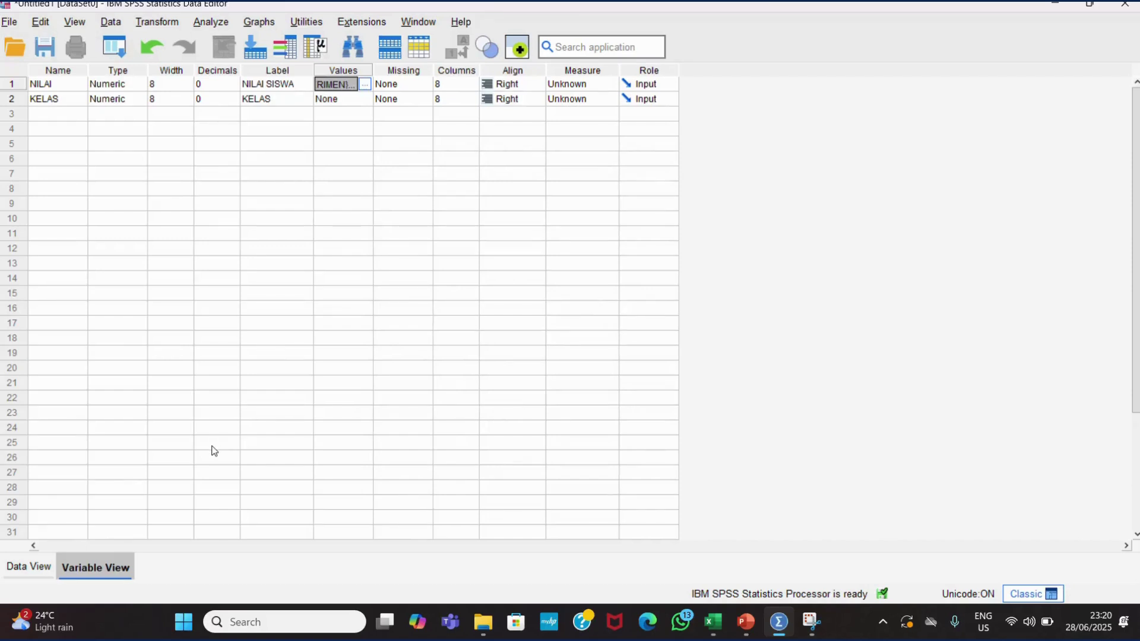
- Show the empty data grid, and copy the selected scores and class codes in columns G and H of the HASIL POSTEST MTK workbook in Excel
click(38, 569)
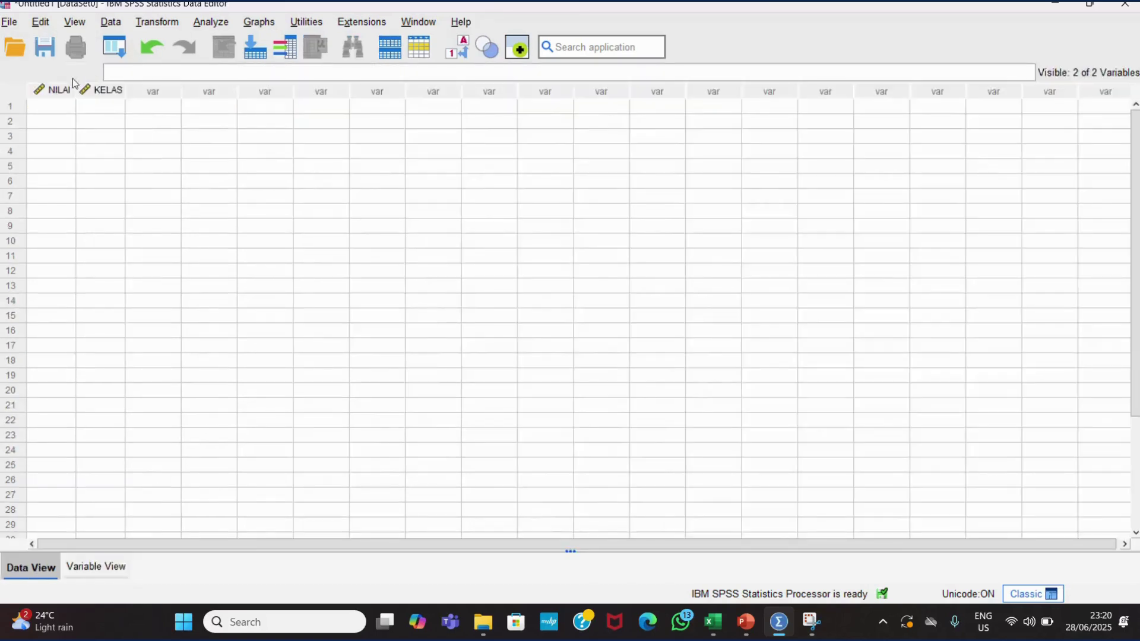
mouse_move(115, 92)
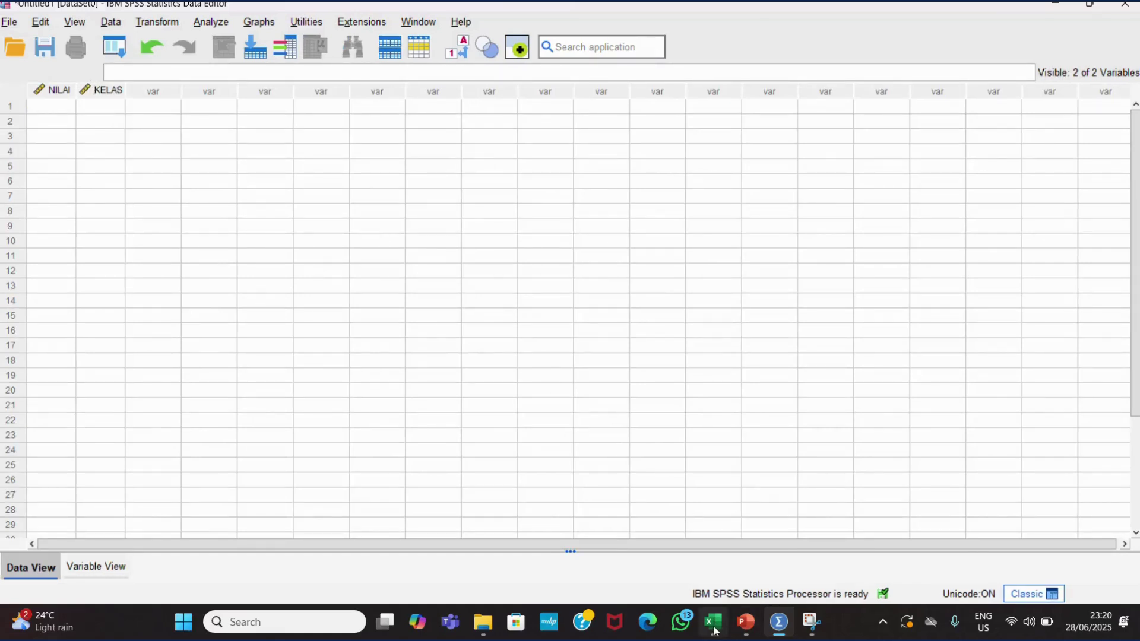
mouse_move(714, 631)
click(719, 550)
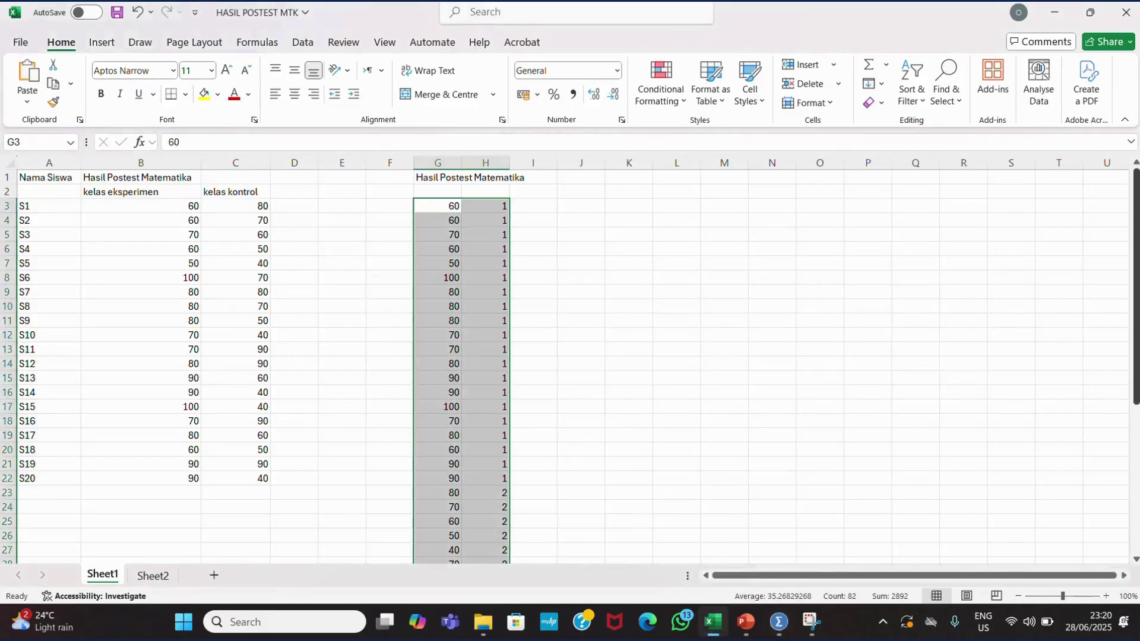
drag(1134, 310, 1133, 310)
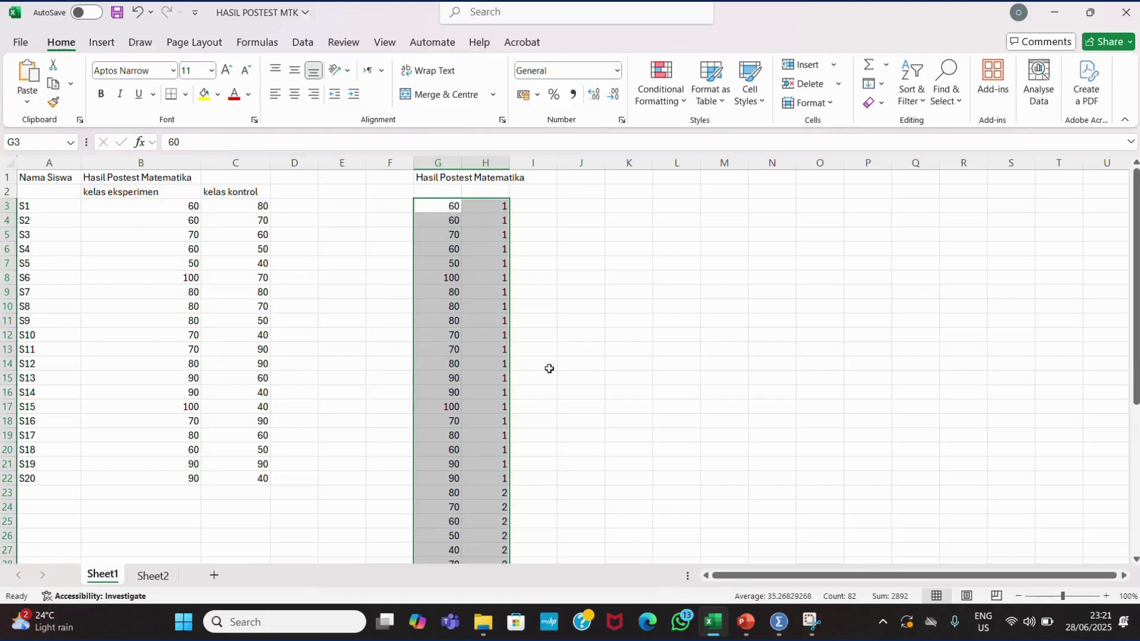
mouse_move(1135, 258)
mouse_down()
mouse_move(1128, 410)
mouse_move(1128, 258)
mouse_up()
key(ctrl+c)
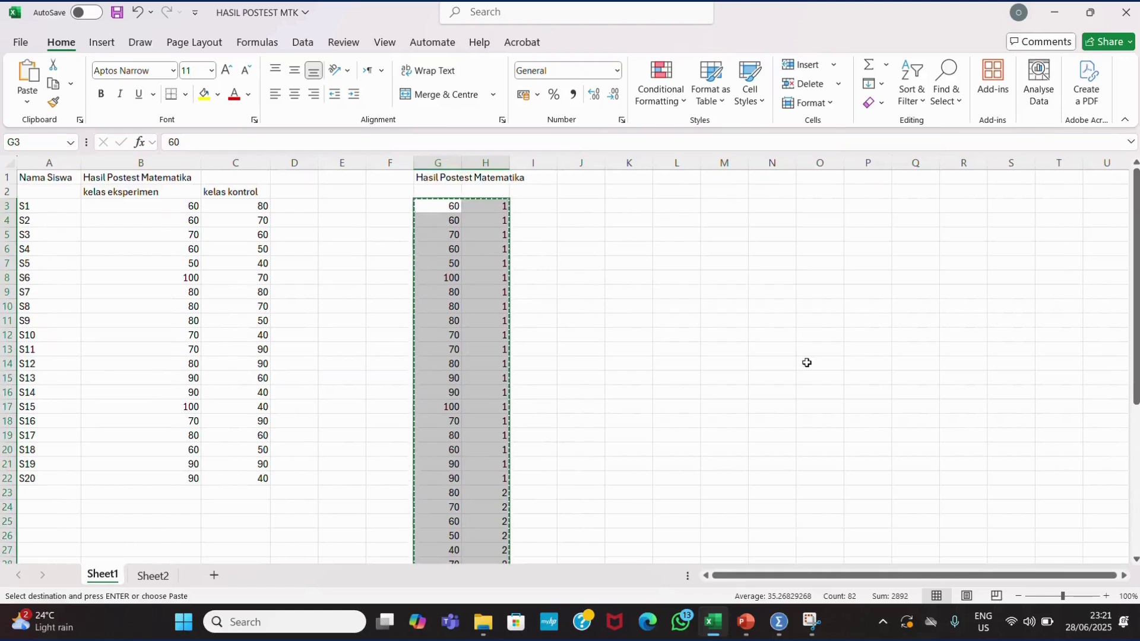
- Switch back to SPSS and paste the copied data starting at the first NILAI cell, filling NILAI and KELAS
mouse_move(778, 621)
click(776, 545)
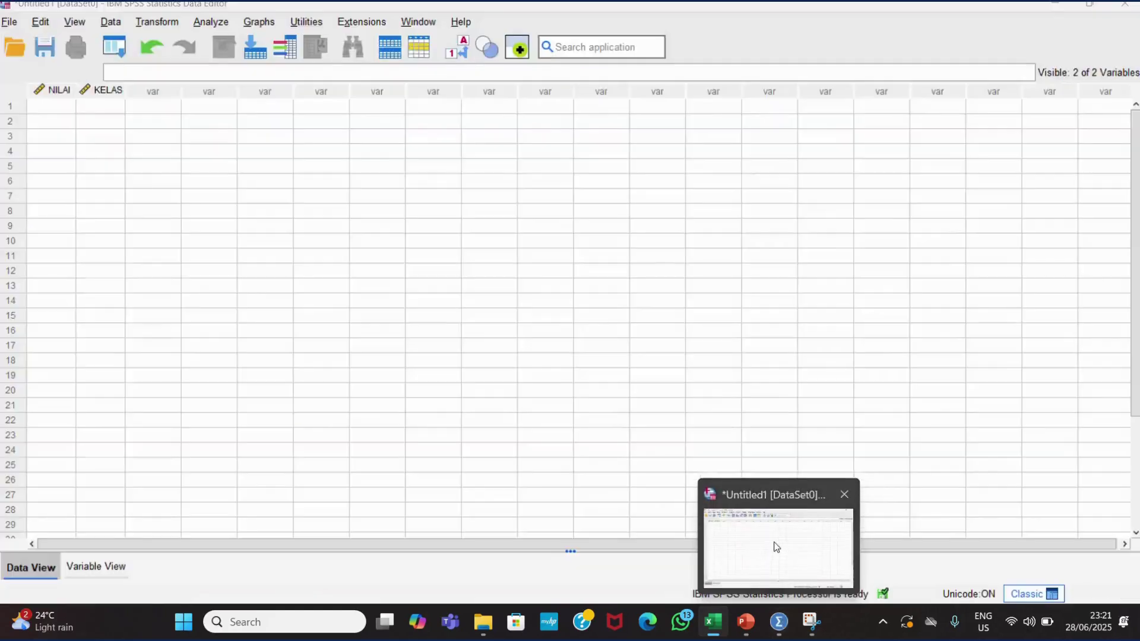
click(49, 107)
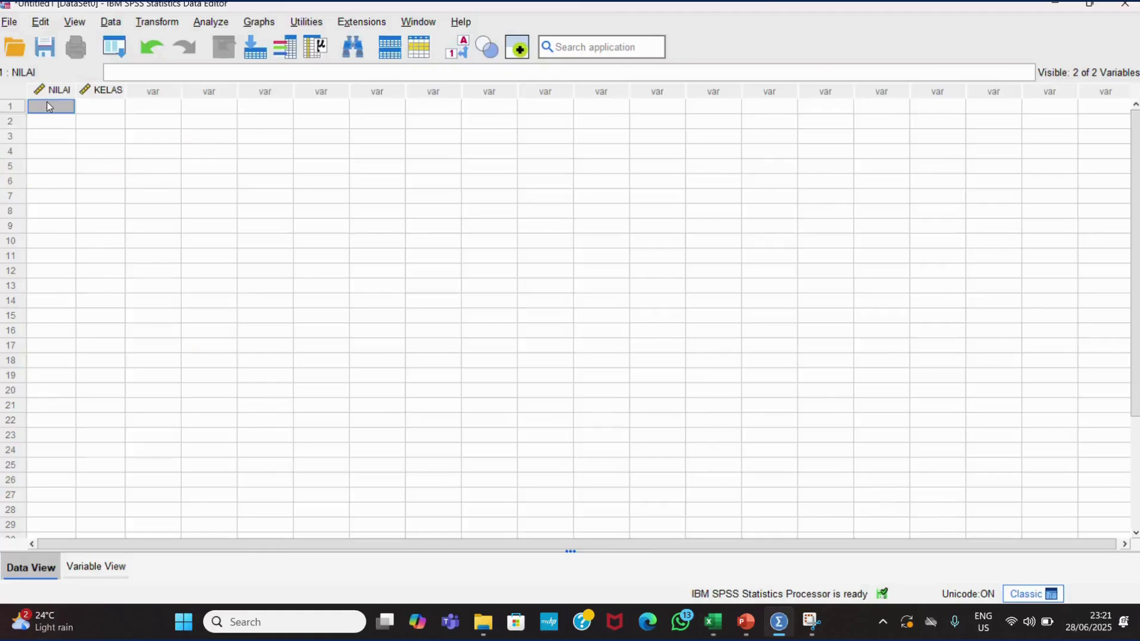
key(ctrl+v)
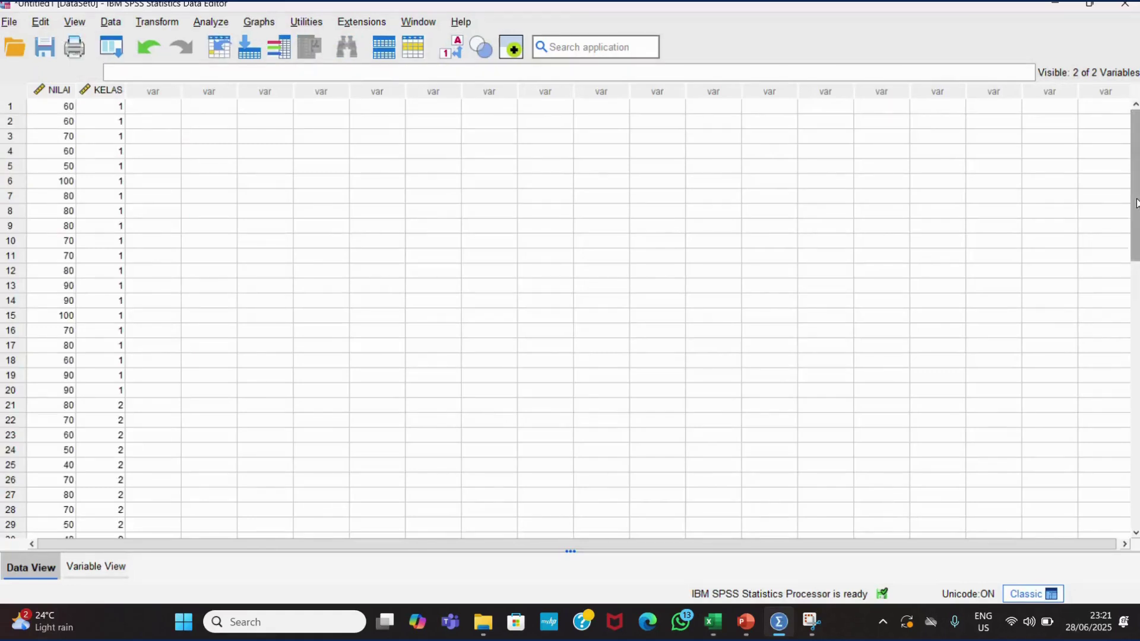
drag(1137, 187, 1138, 231)
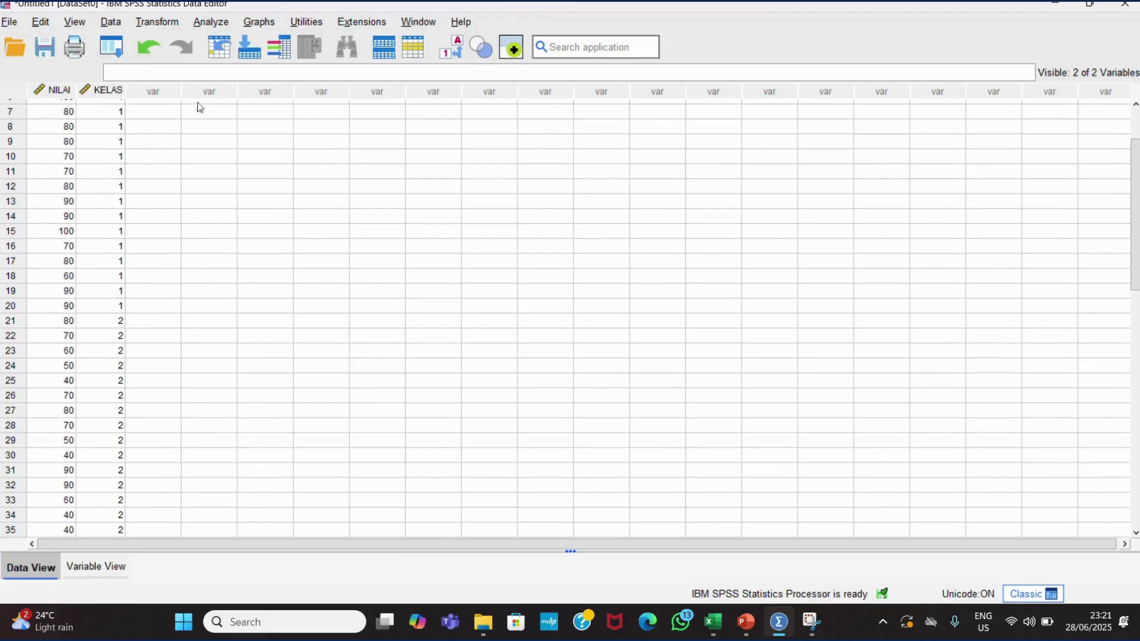
- Set up an Explore analysis with NILAI SISWA as the dependent variable and KELAS as the factor
click(219, 23)
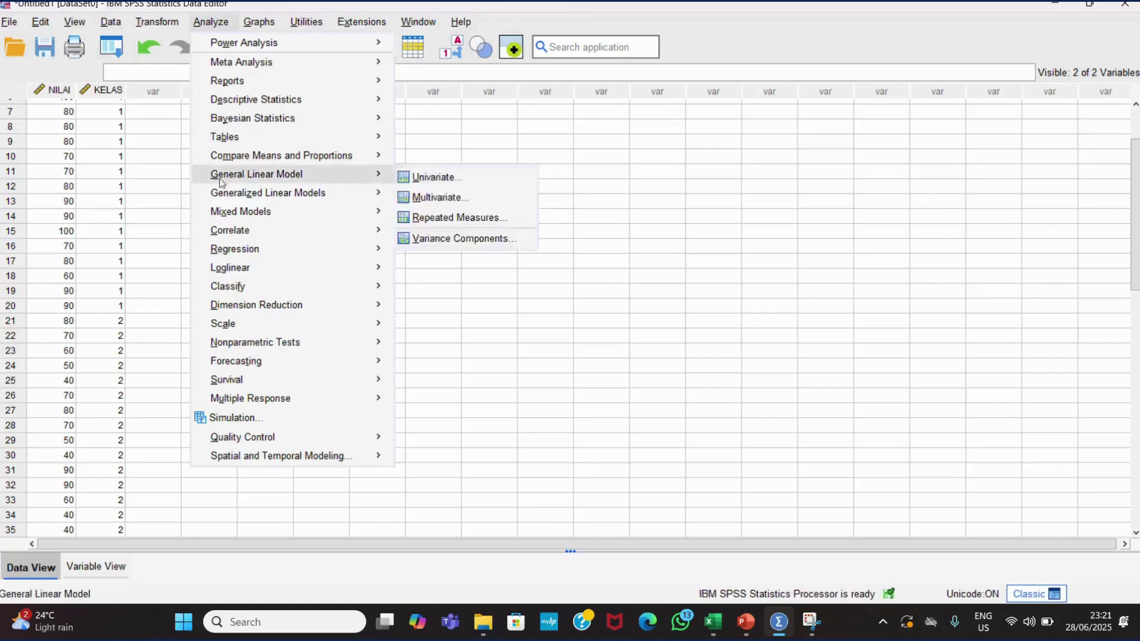
mouse_move(286, 104)
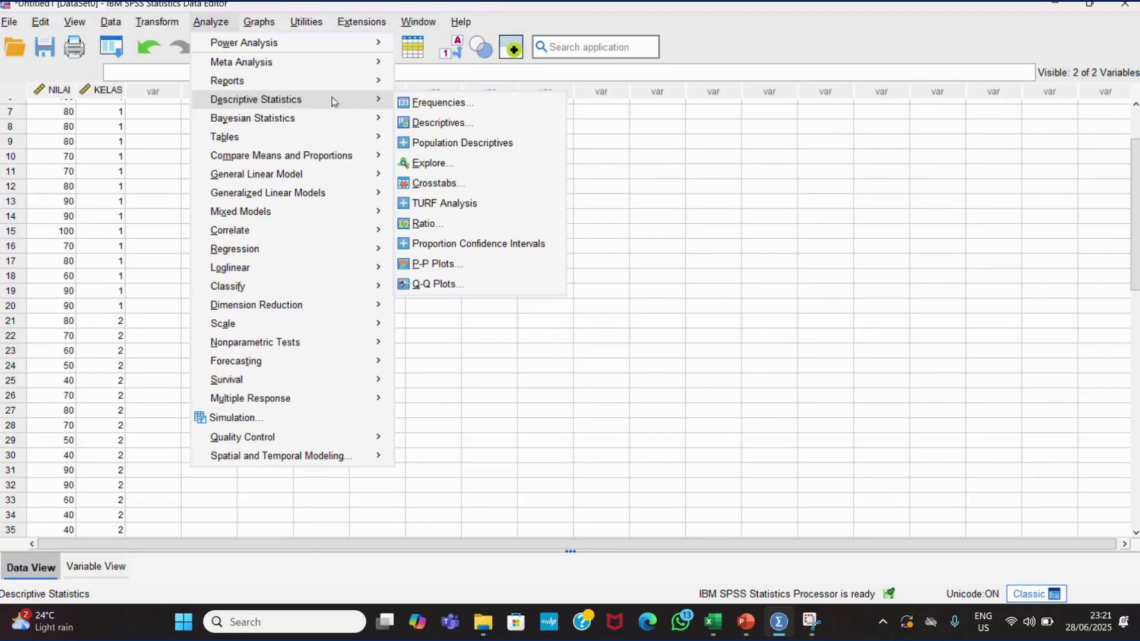
click(435, 163)
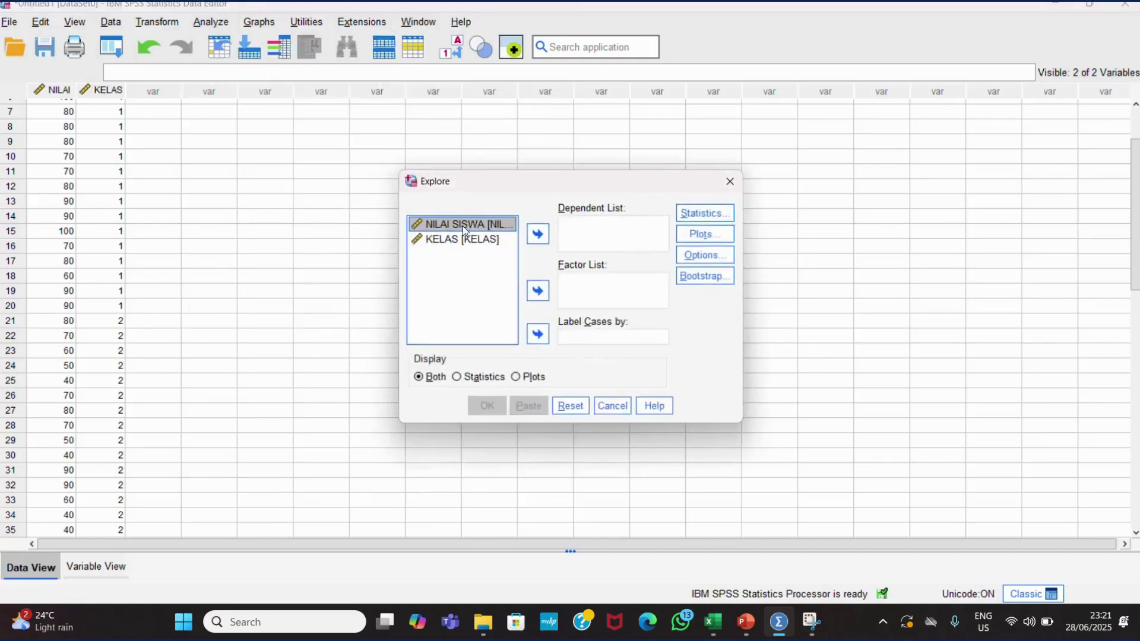
click(538, 236)
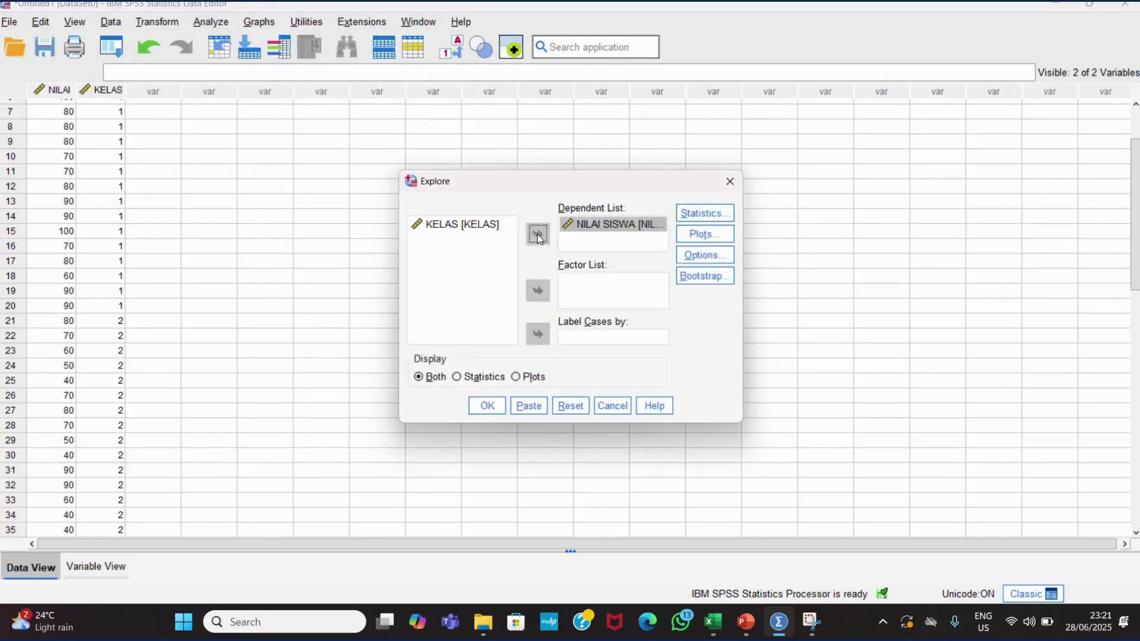
click(483, 225)
click(538, 292)
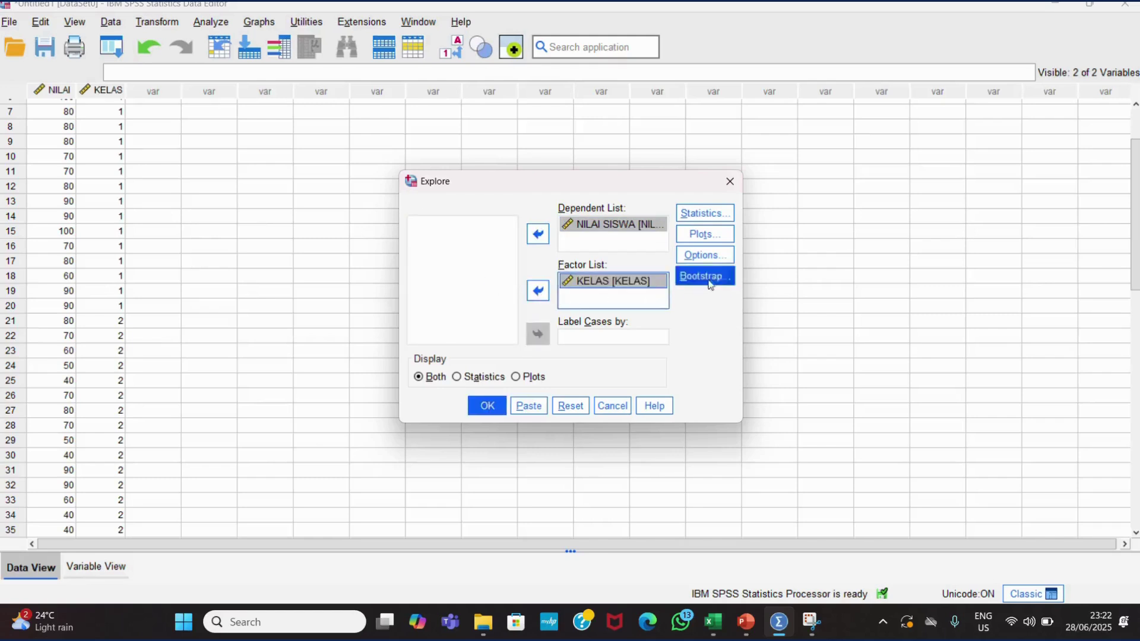
- Review the missing-value options, enable normality plots with tests for the Explore analysis, and run it
click(718, 260)
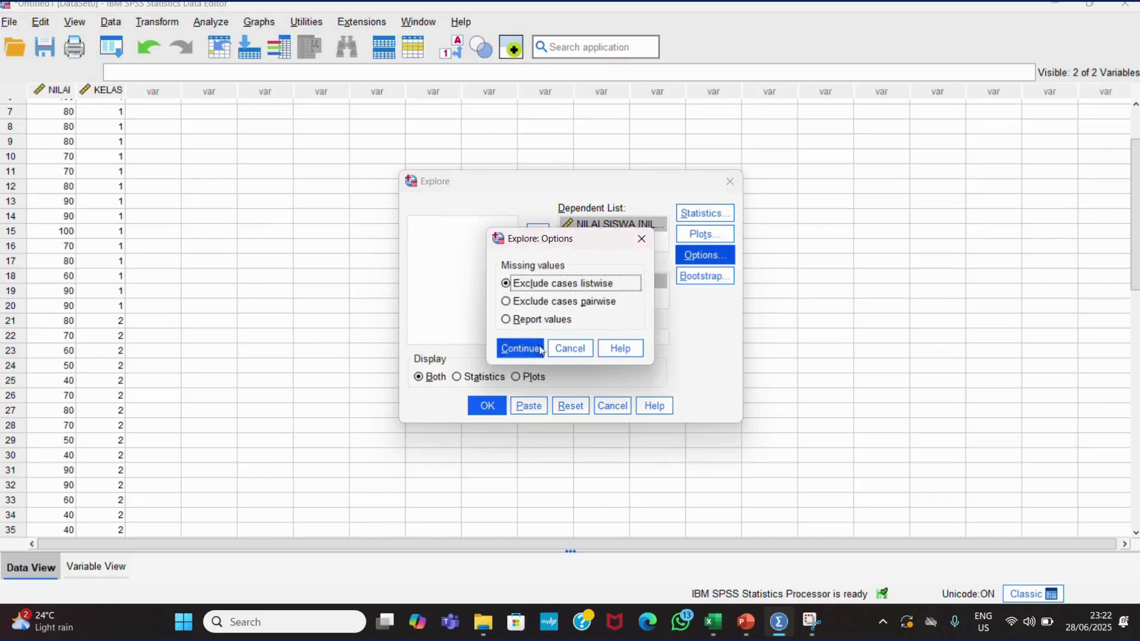
click(641, 239)
click(690, 237)
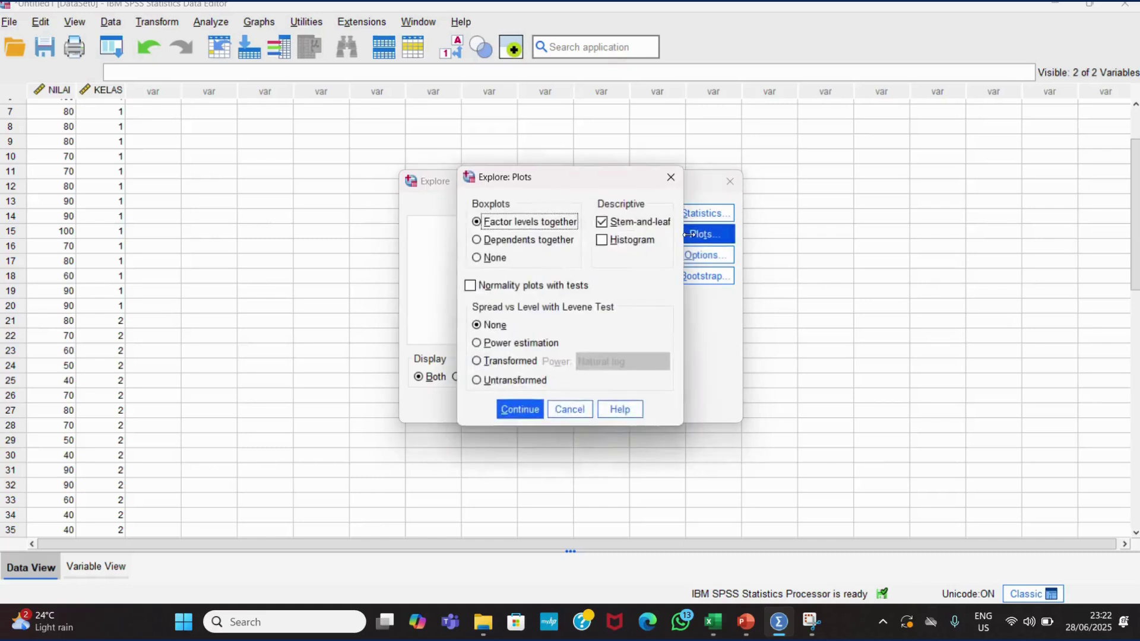
click(471, 287)
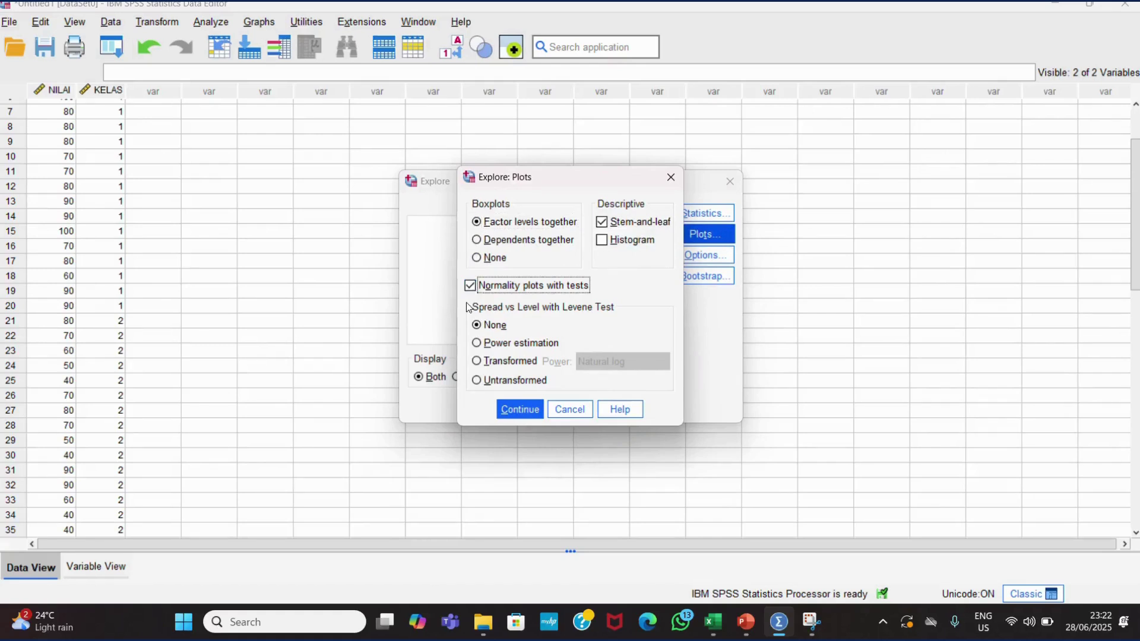
click(508, 412)
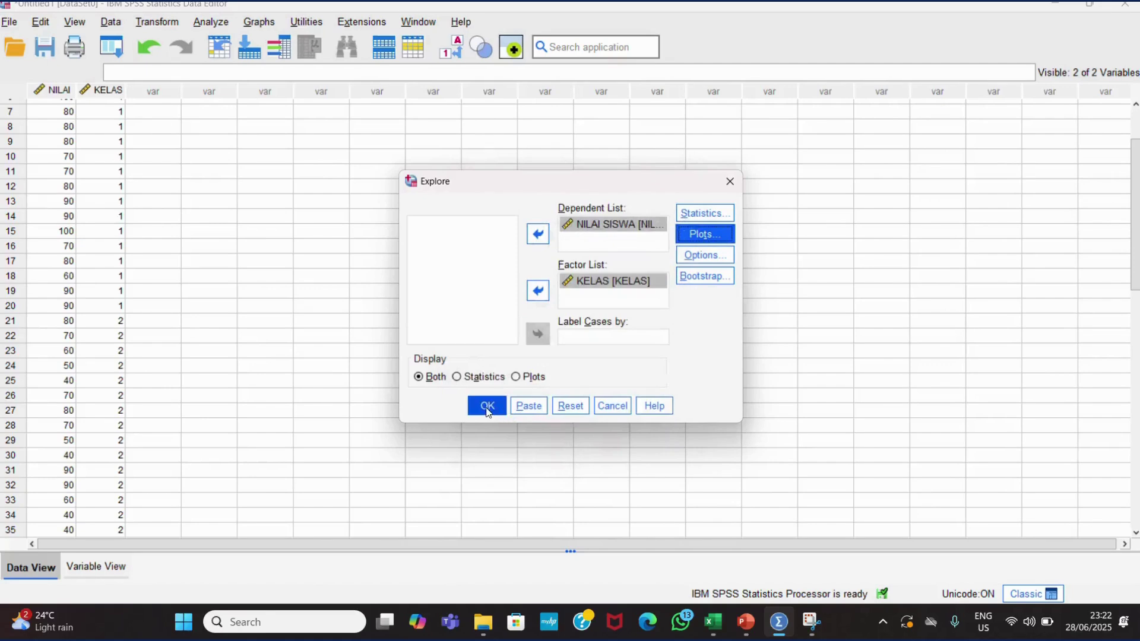
click(487, 407)
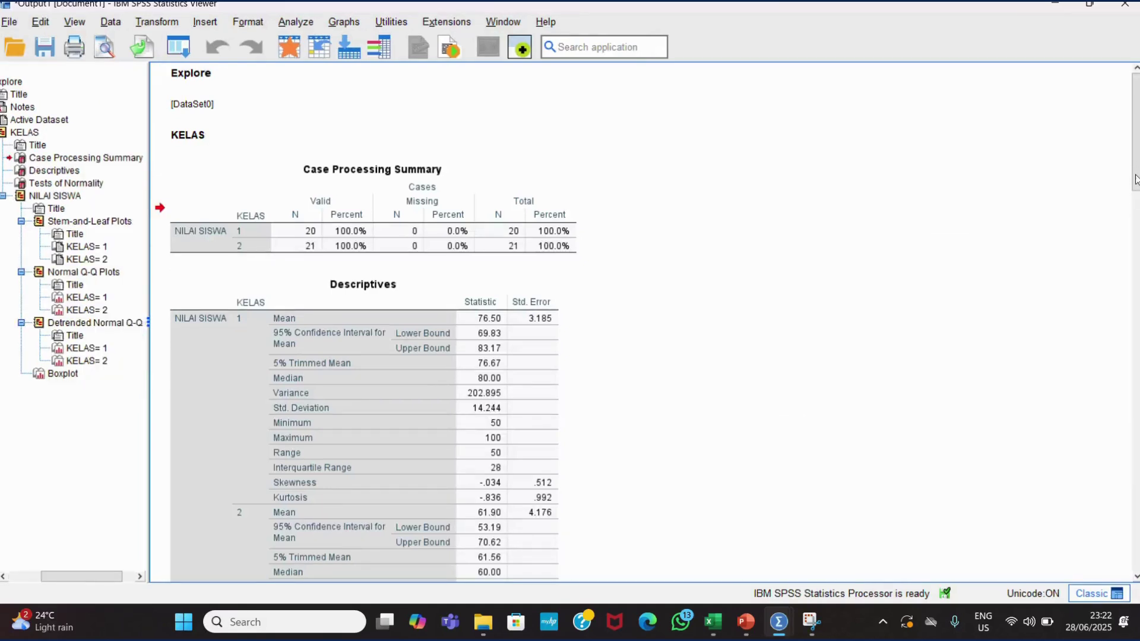
- Examine the Tests of Normality table in the Explore output, including the Shapiro-Wilk significance for both classes
drag(1134, 182, 1122, 292)
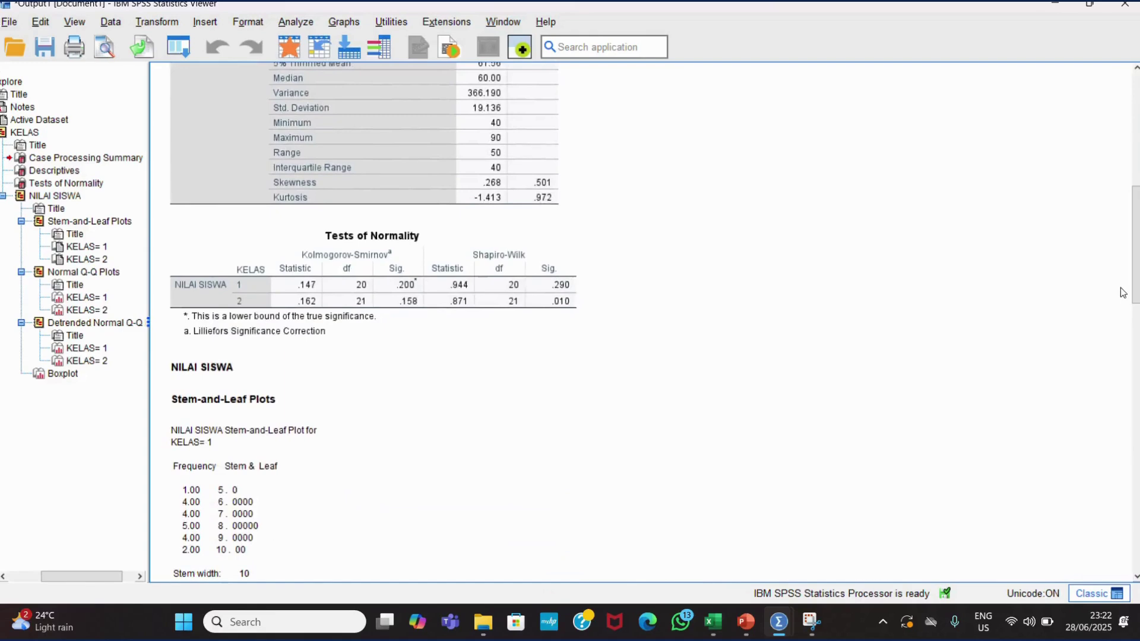
click(537, 297)
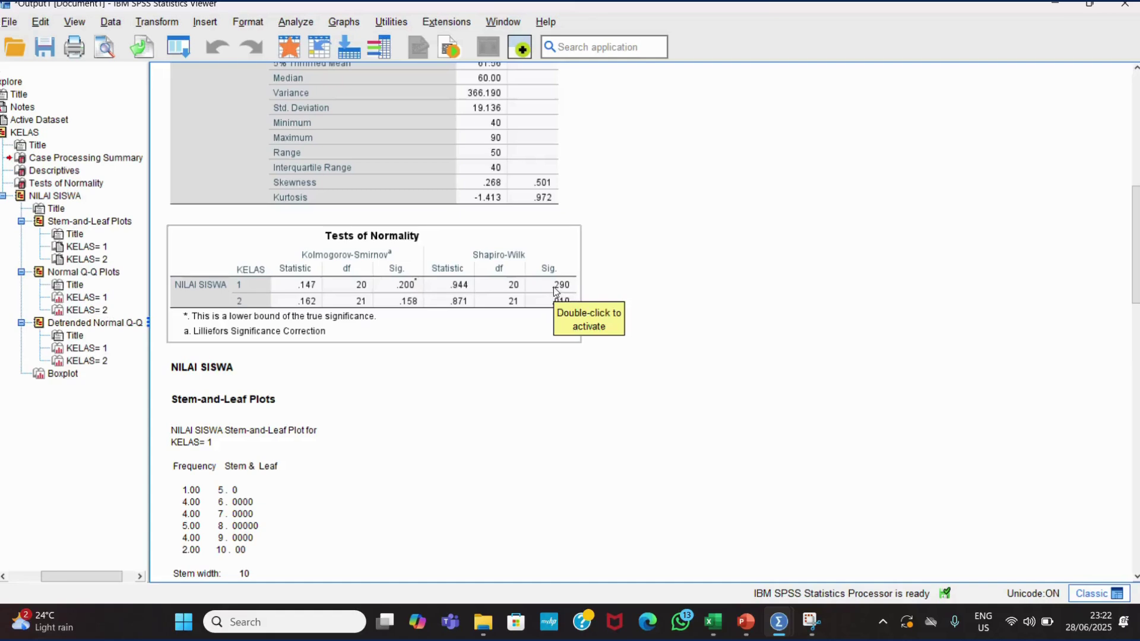
click(672, 328)
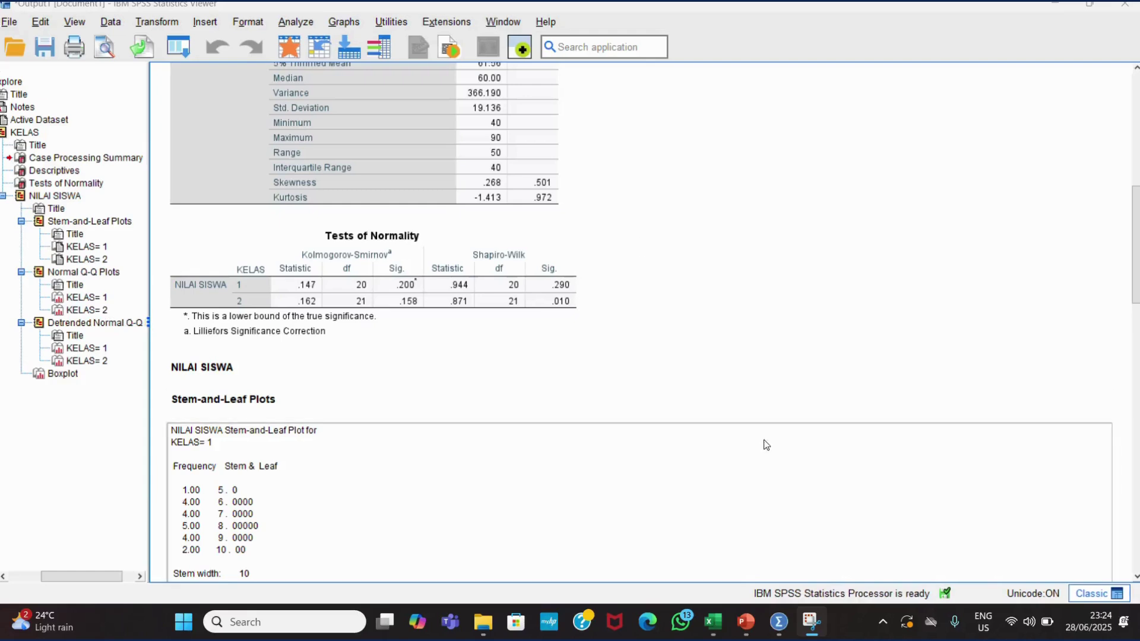
- Return to the dataset and set up a One-Way ANOVA with NILAI SISWA as the dependent variable and KELAS as the factor
mouse_move(778, 620)
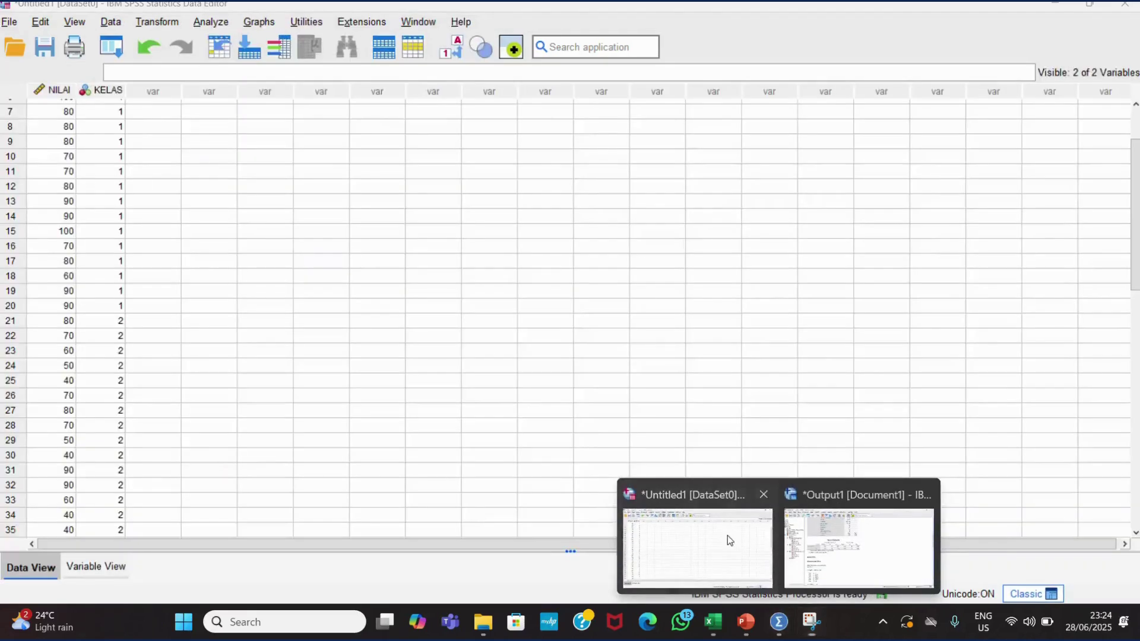
click(728, 536)
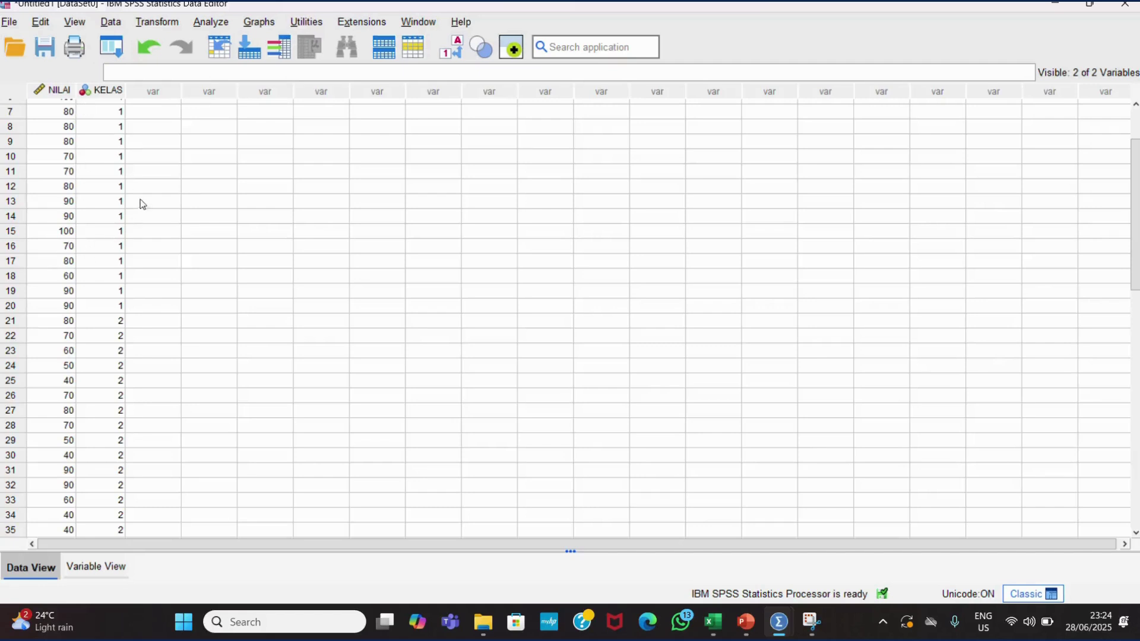
click(215, 26)
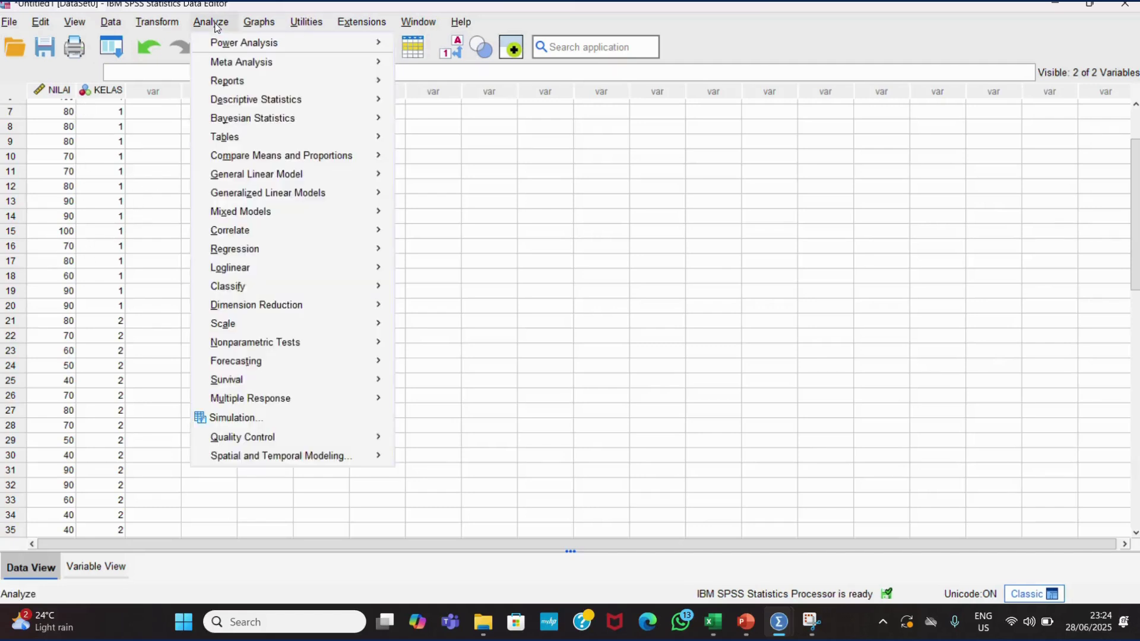
mouse_move(274, 159)
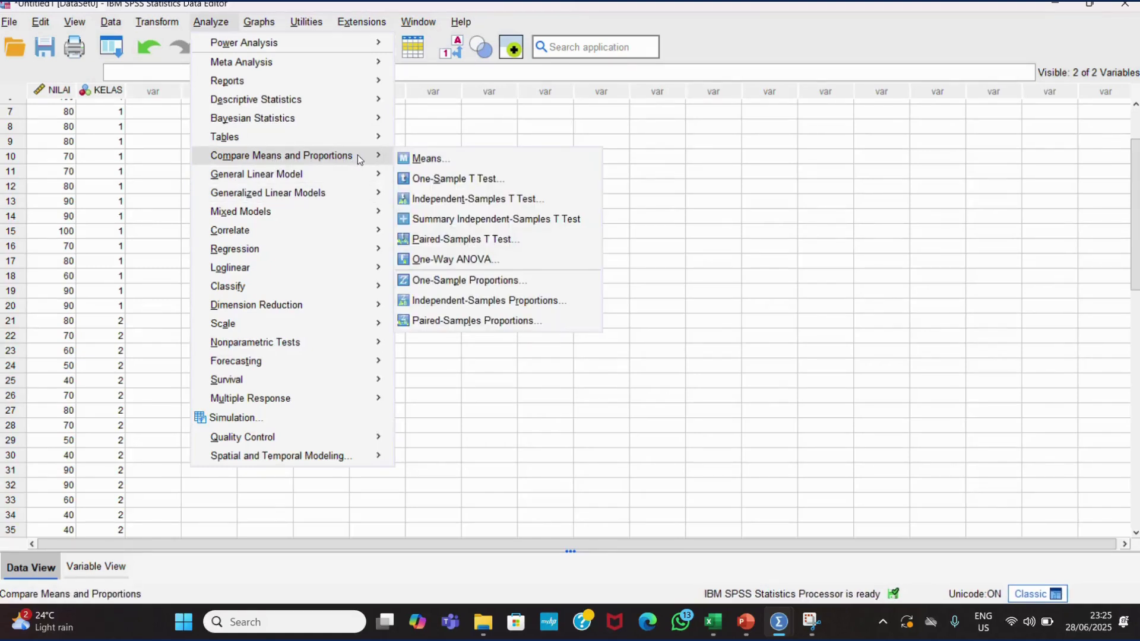
click(460, 260)
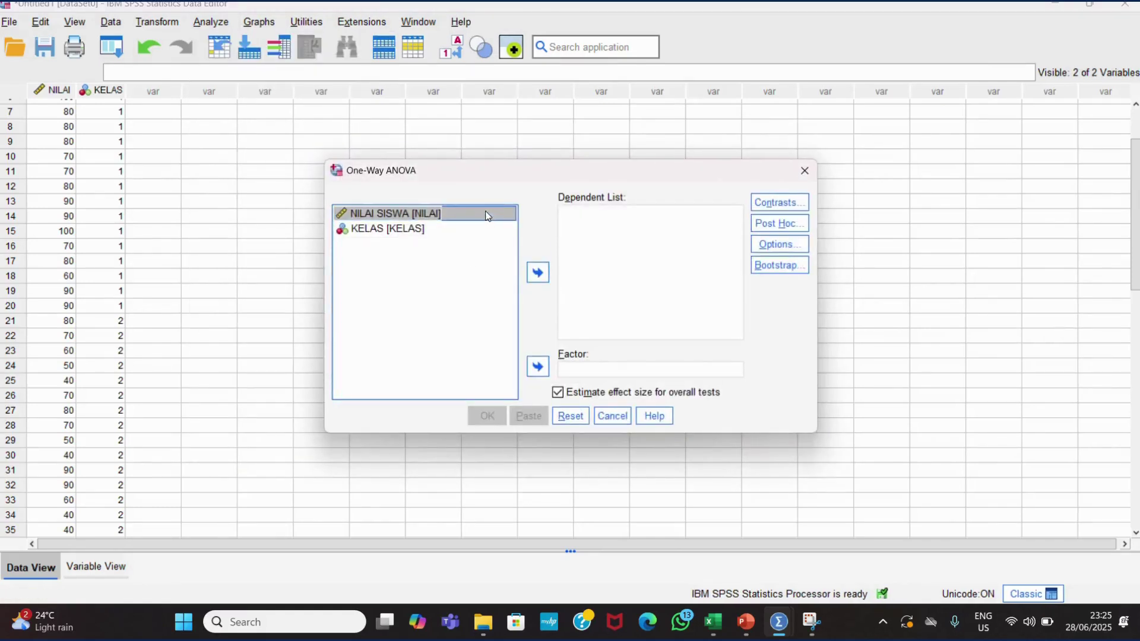
click(539, 274)
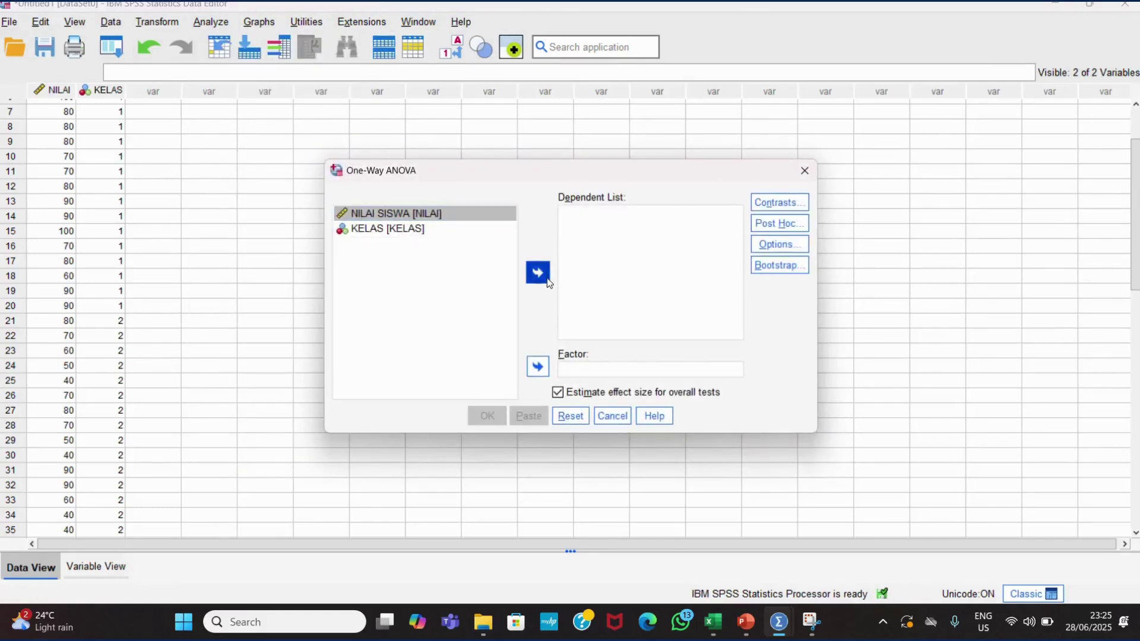
click(449, 219)
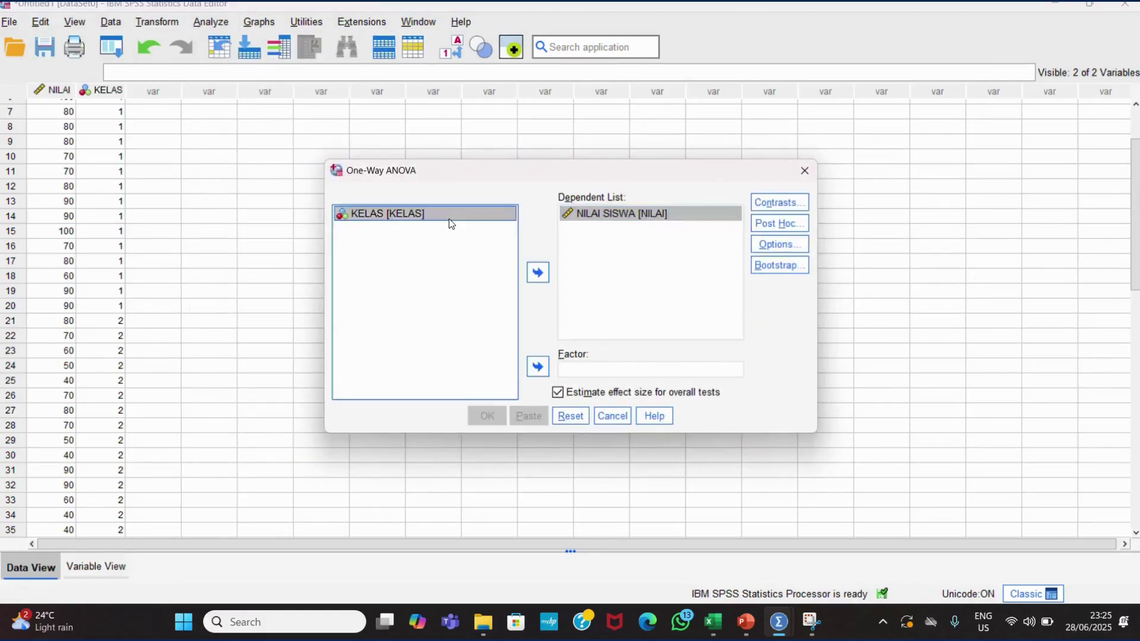
click(541, 371)
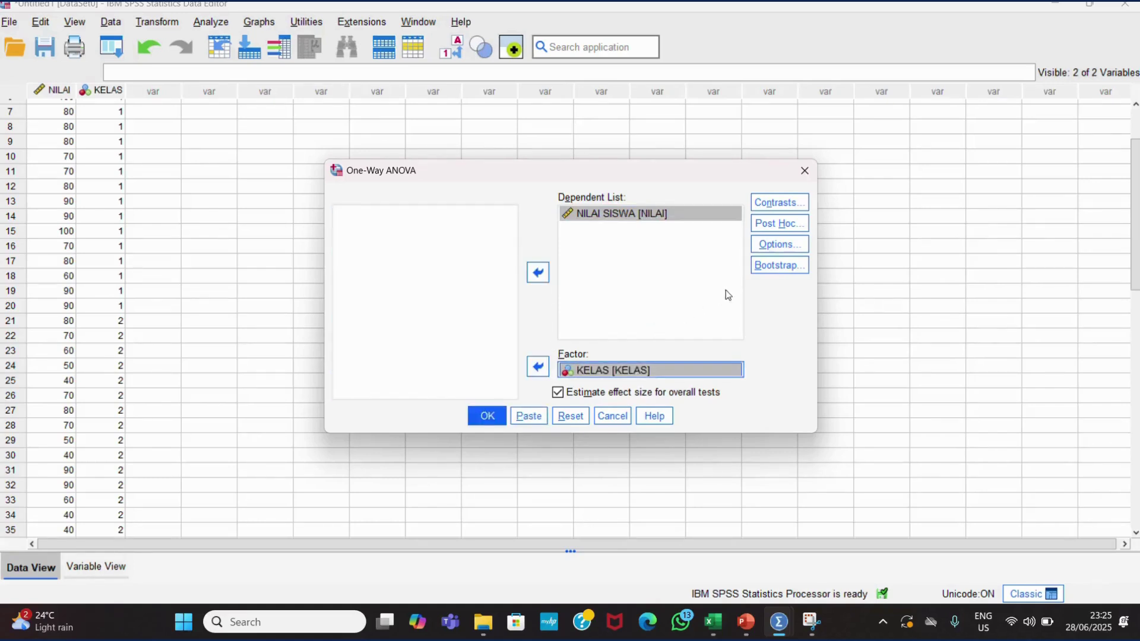
- Include the homogeneity of variance test in the One-Way ANOVA and run the analysis
click(782, 245)
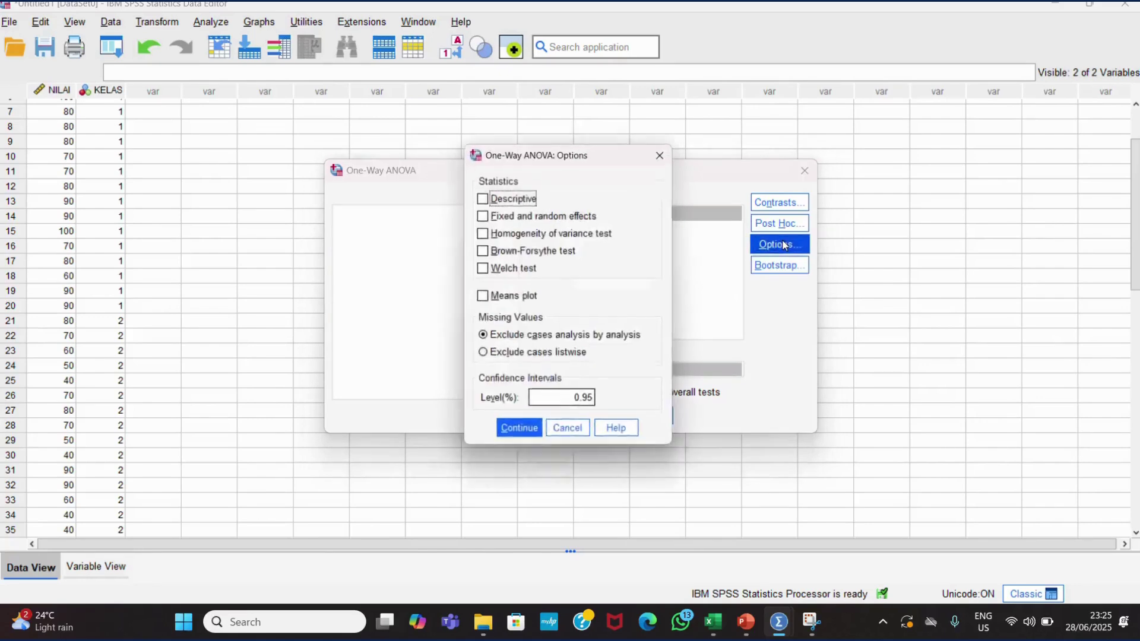
click(481, 235)
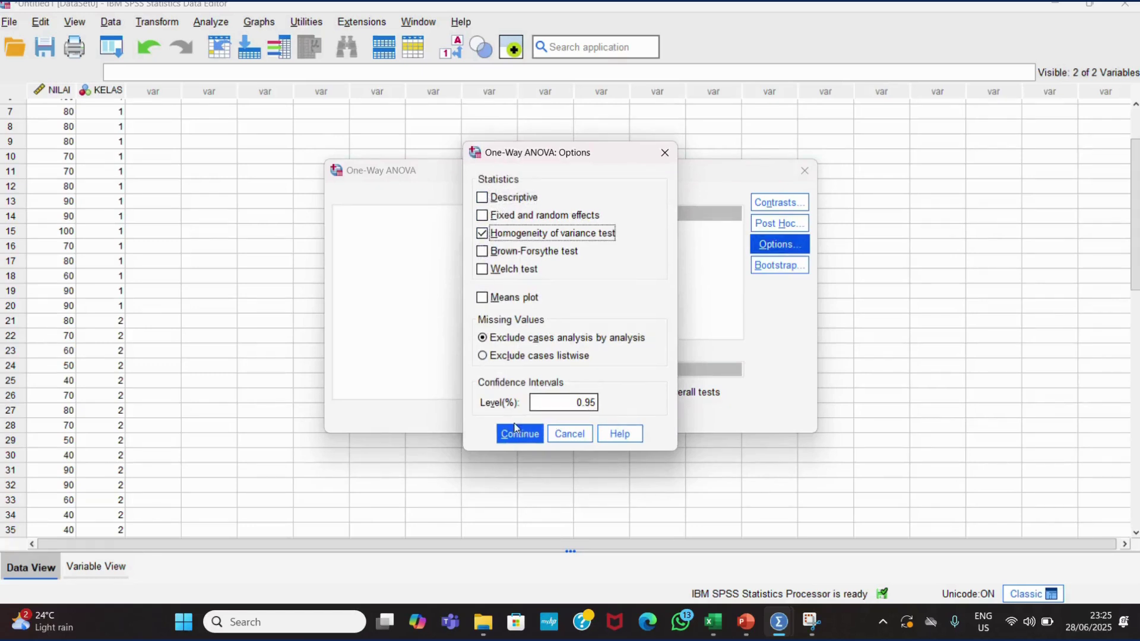
click(514, 442)
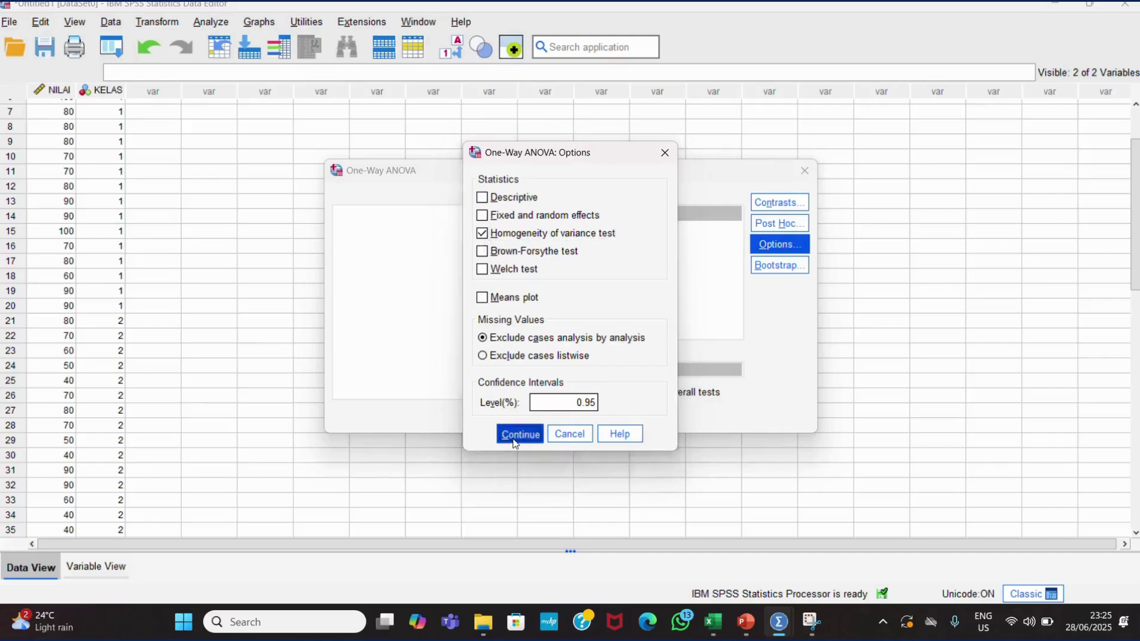
click(486, 416)
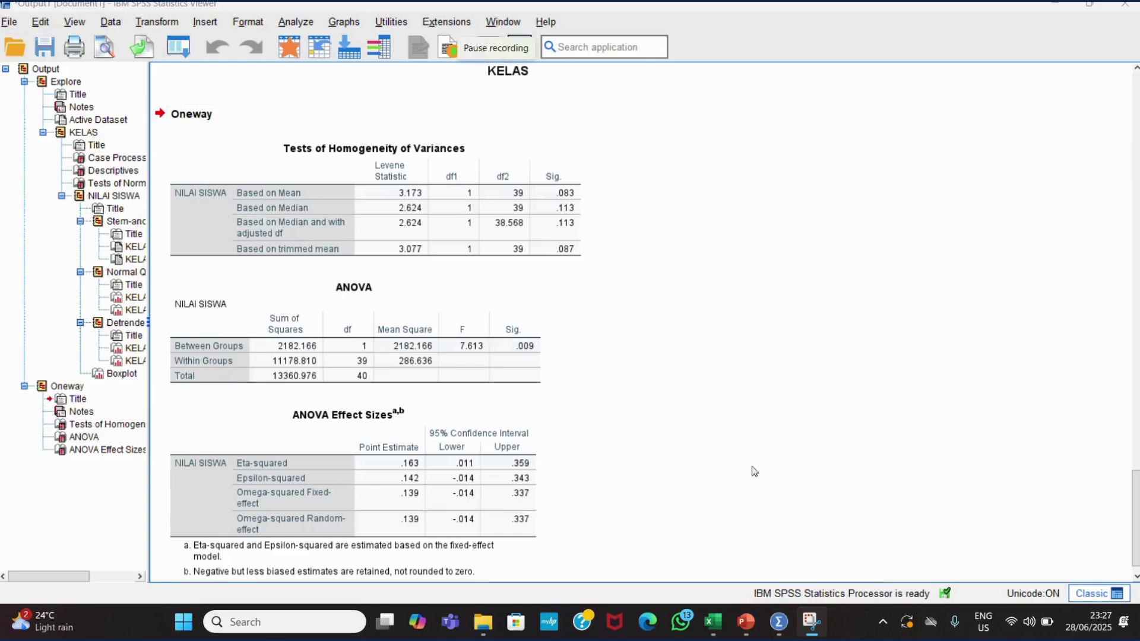
- Switch to the PPTX UAS STATISTIK presentation in PowerPoint and read the decision criteria on the UJI HOMOGENITAS slide
mouse_move(745, 622)
click(740, 552)
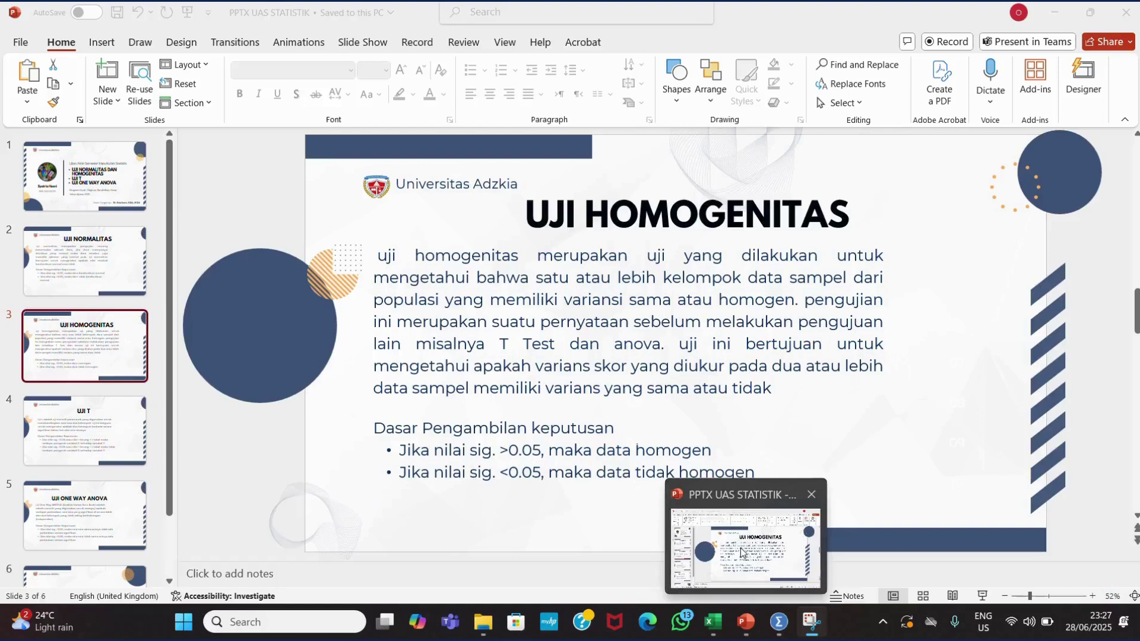
click(740, 552)
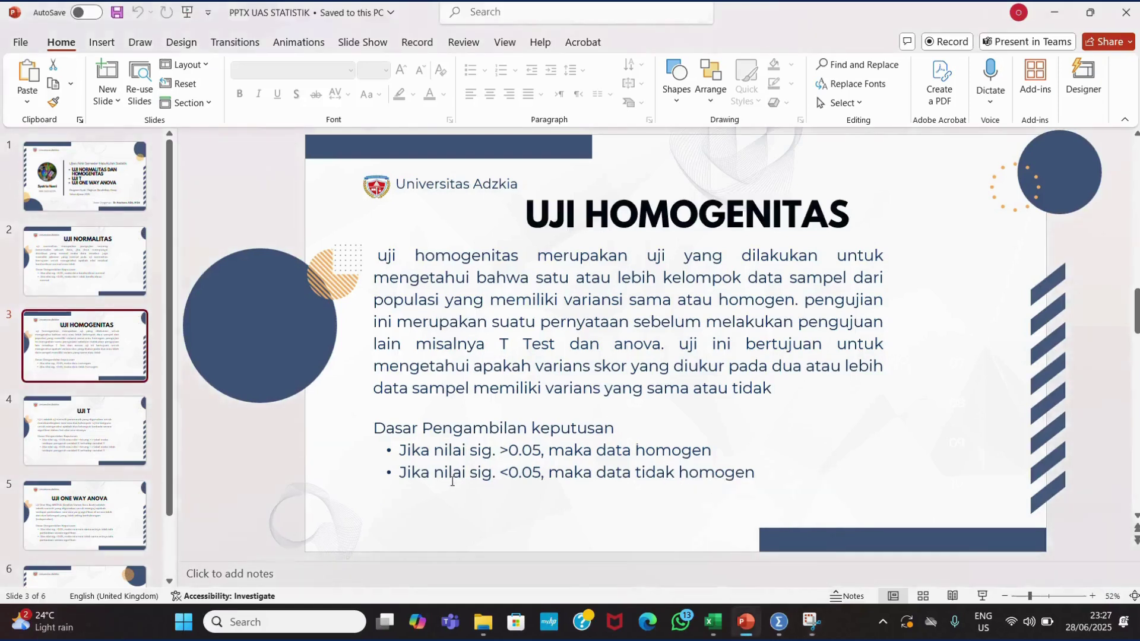
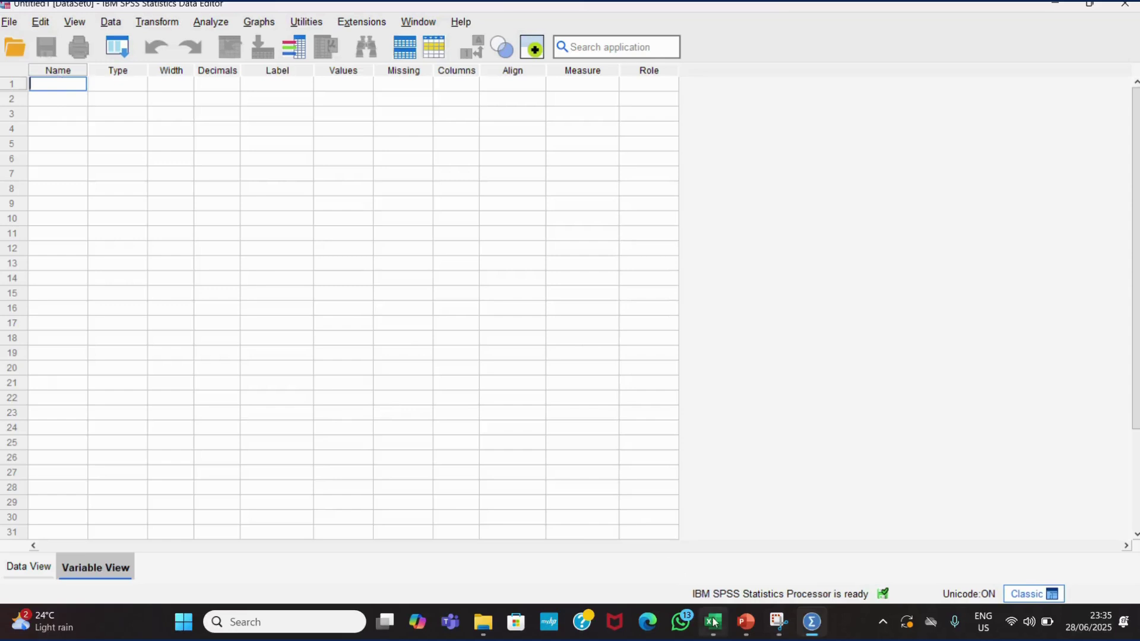
- Switch to the HASIL POSTEST MTK workbook in Excel and review the SMP 01, SMP 02 and SMP 03 scores on Sheet2
mouse_move(712, 621)
click(733, 565)
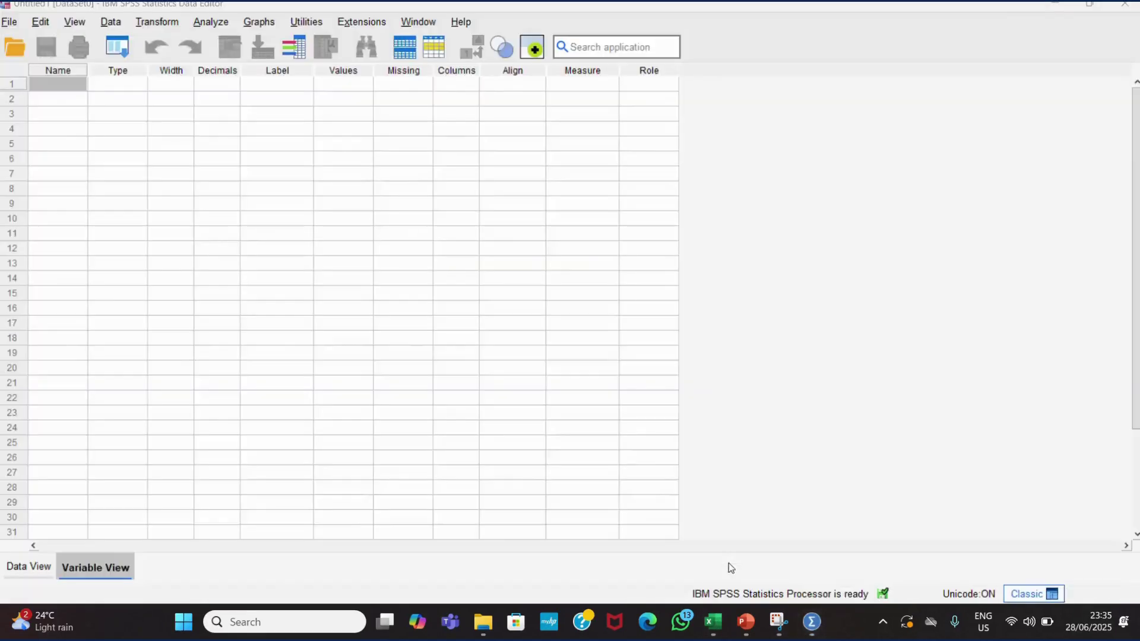
click(721, 626)
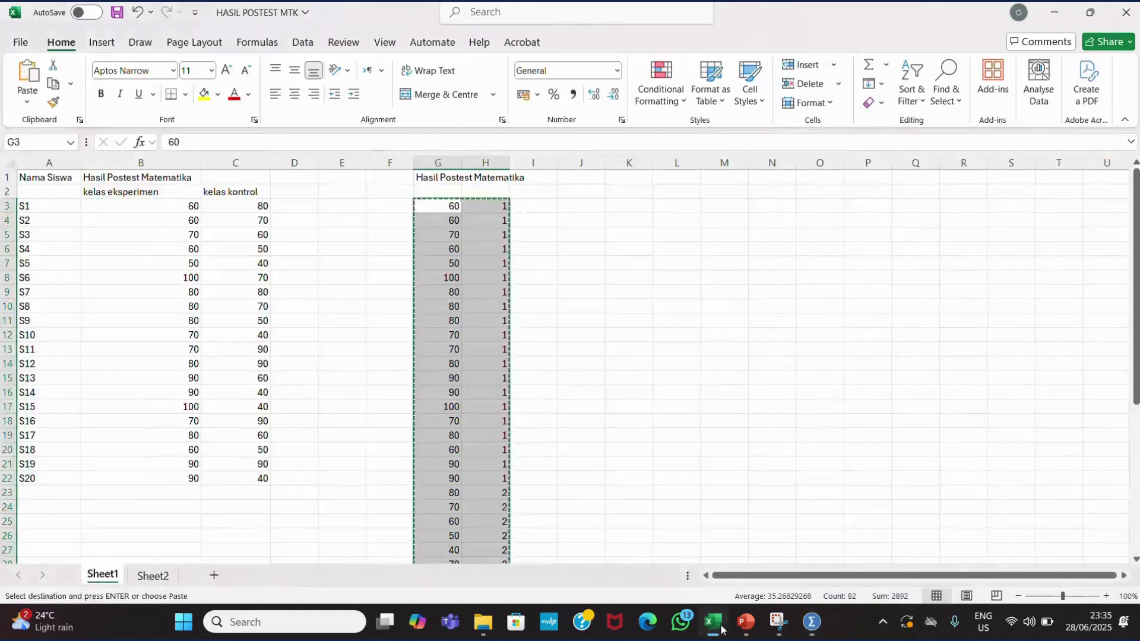
click(153, 576)
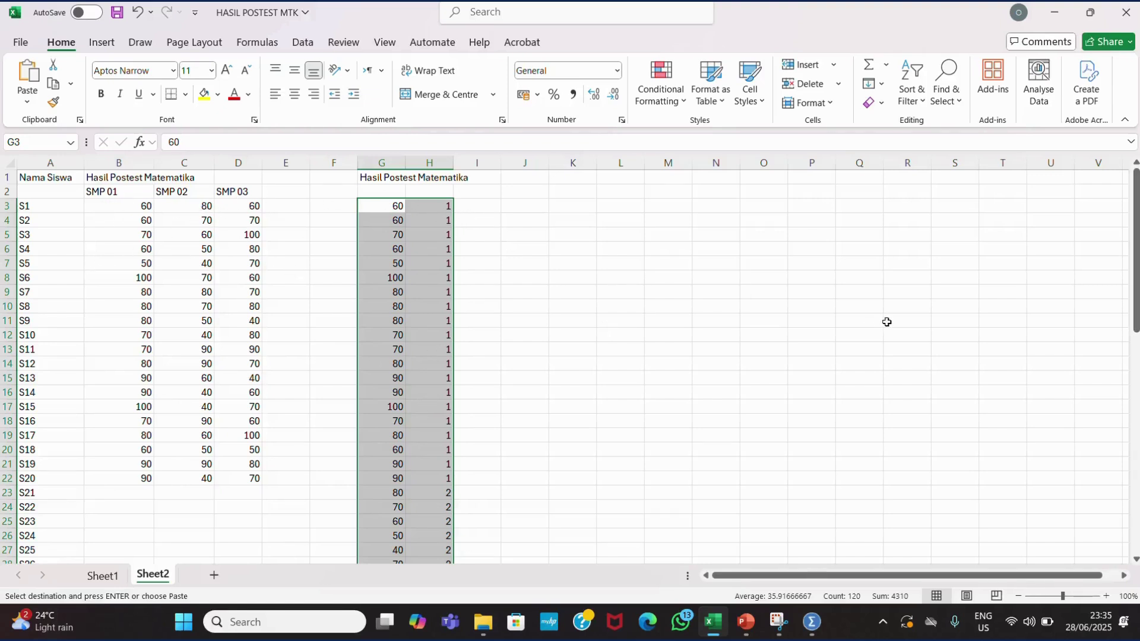
drag(1136, 246, 1128, 154)
- Switch back to the empty SPSS dataset and define two variables named NILAI and SEKOLAH
mouse_move(801, 624)
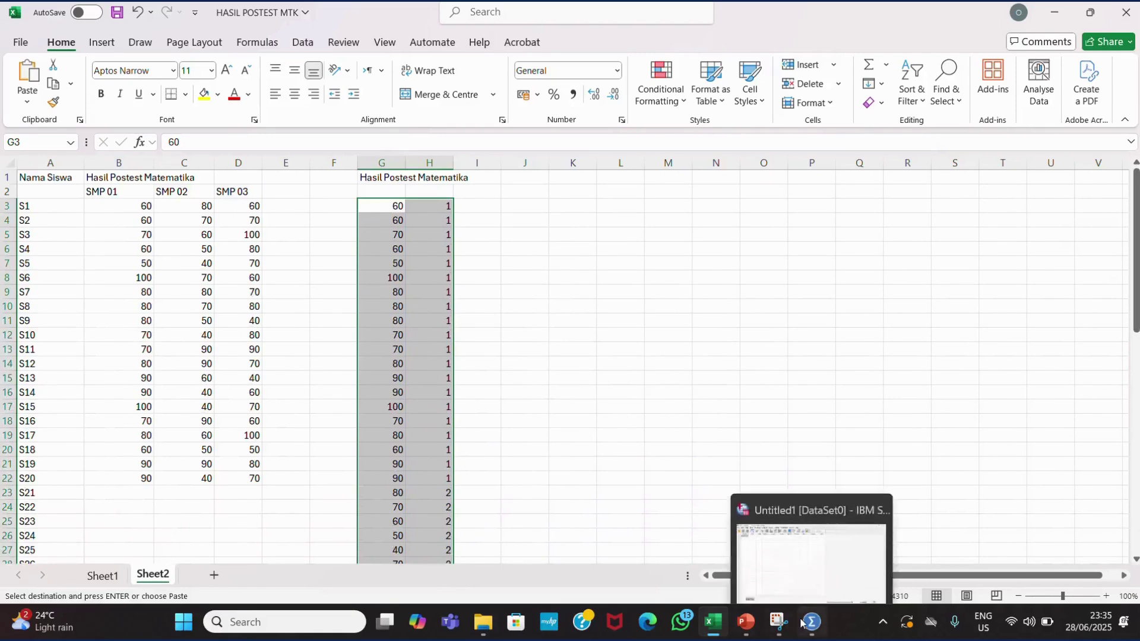
click(791, 547)
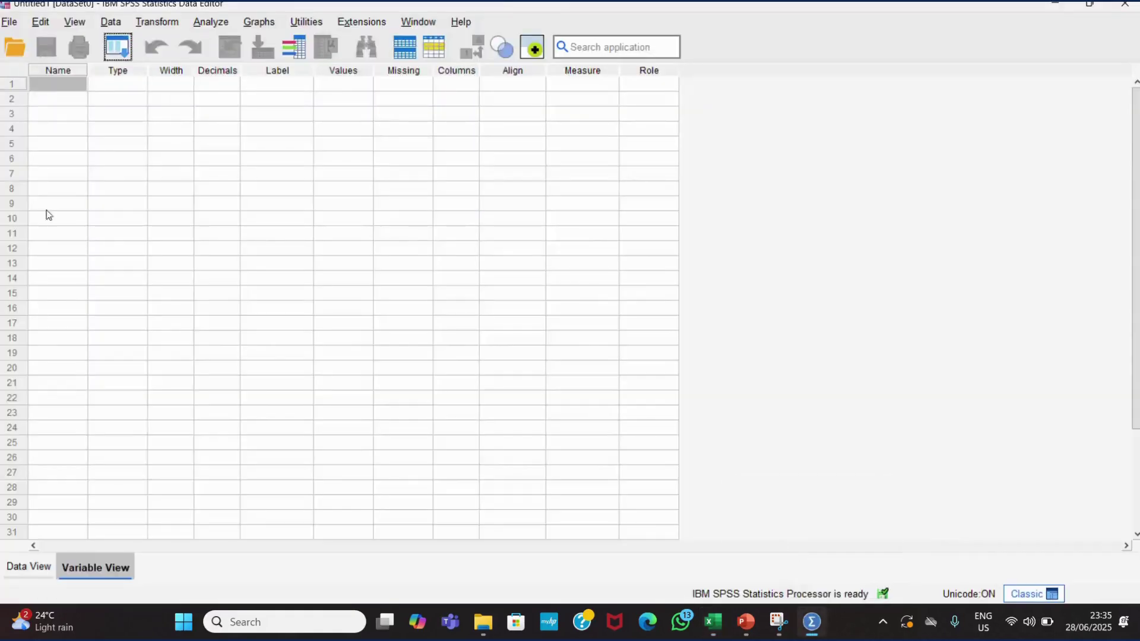
click(61, 84)
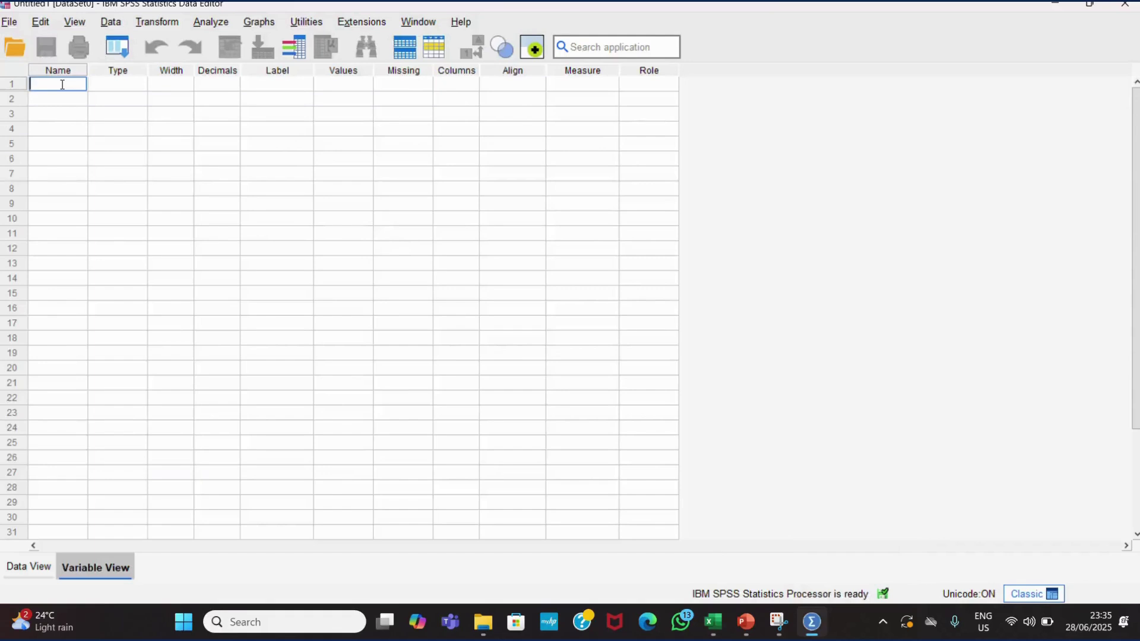
text(NILAI)
click(62, 97)
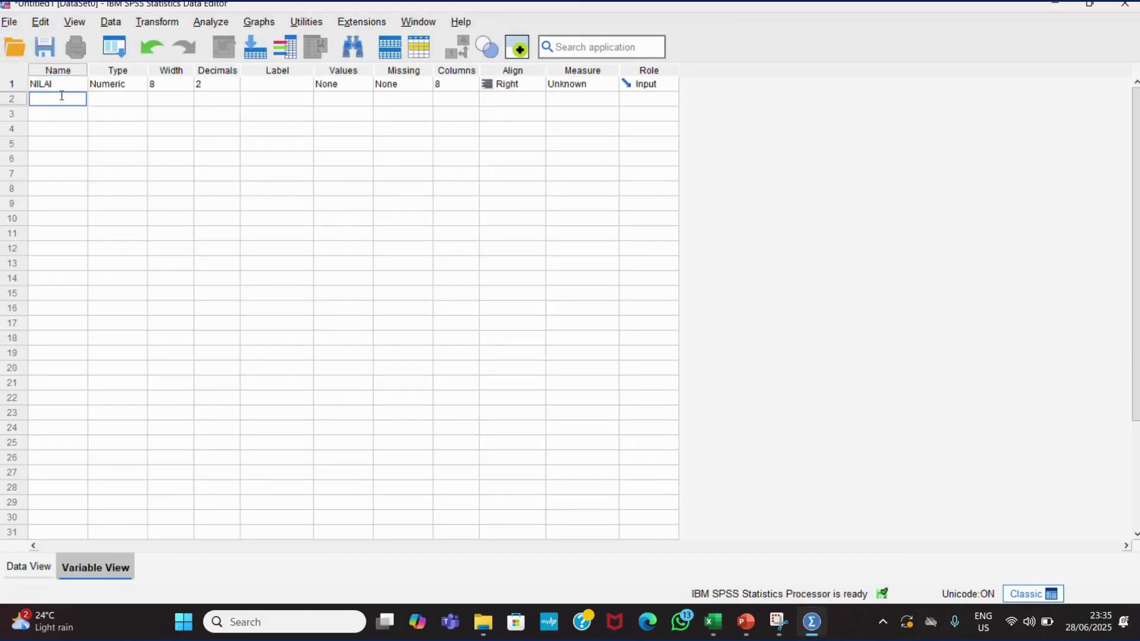
text(SEKOLAH)
- Set the number of decimals to 0 for both the NILAI and SEKOLAH variables
click(226, 83)
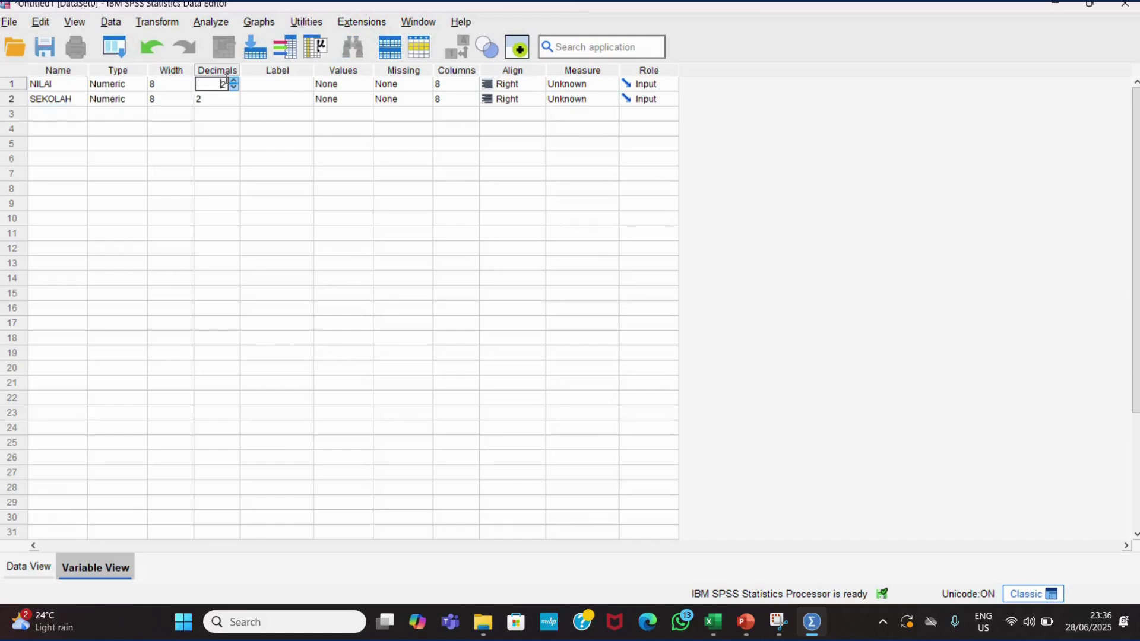
click(236, 88)
click(232, 102)
click(235, 103)
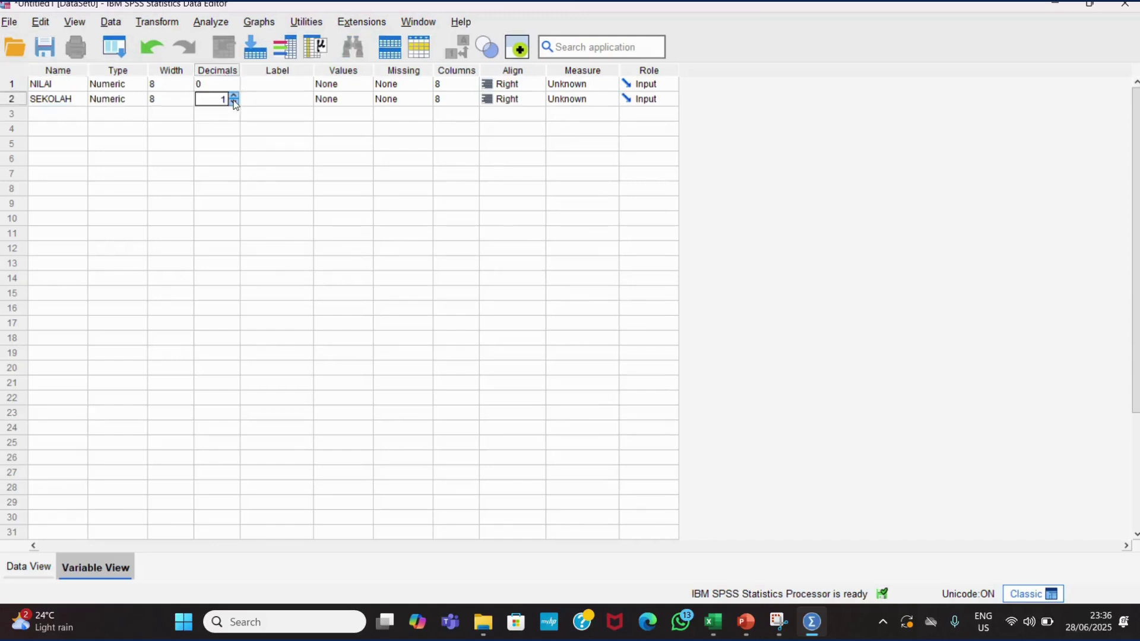
click(235, 103)
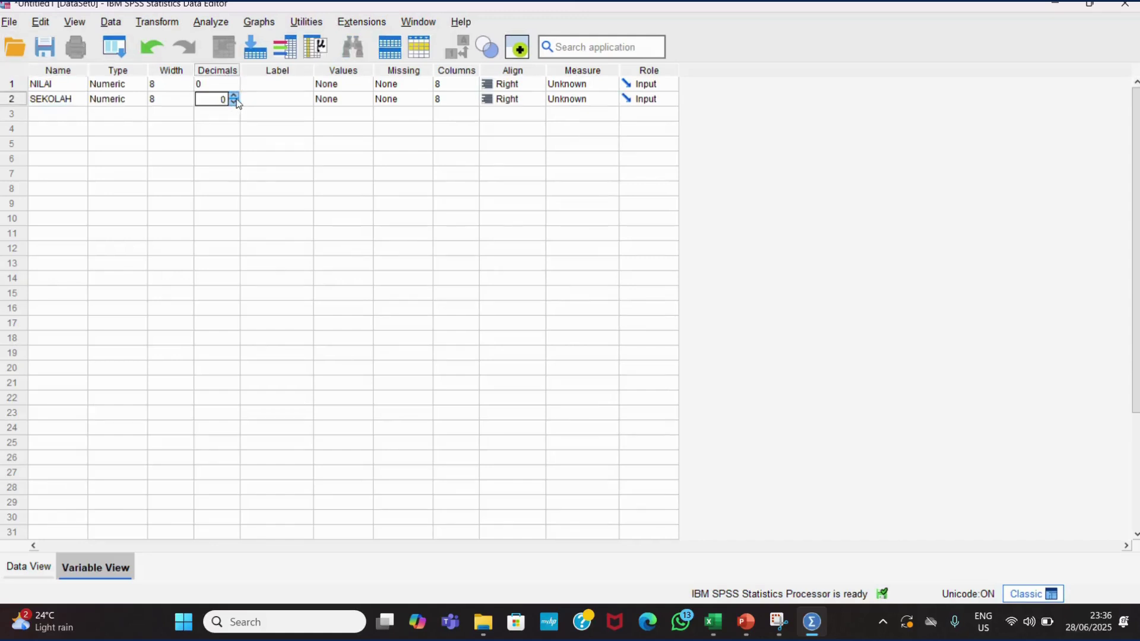
- Label the NILAI variable NILAI POSTEST MATEMATIKA and the SEKOLAH variable SEKOLAH SMP
click(286, 82)
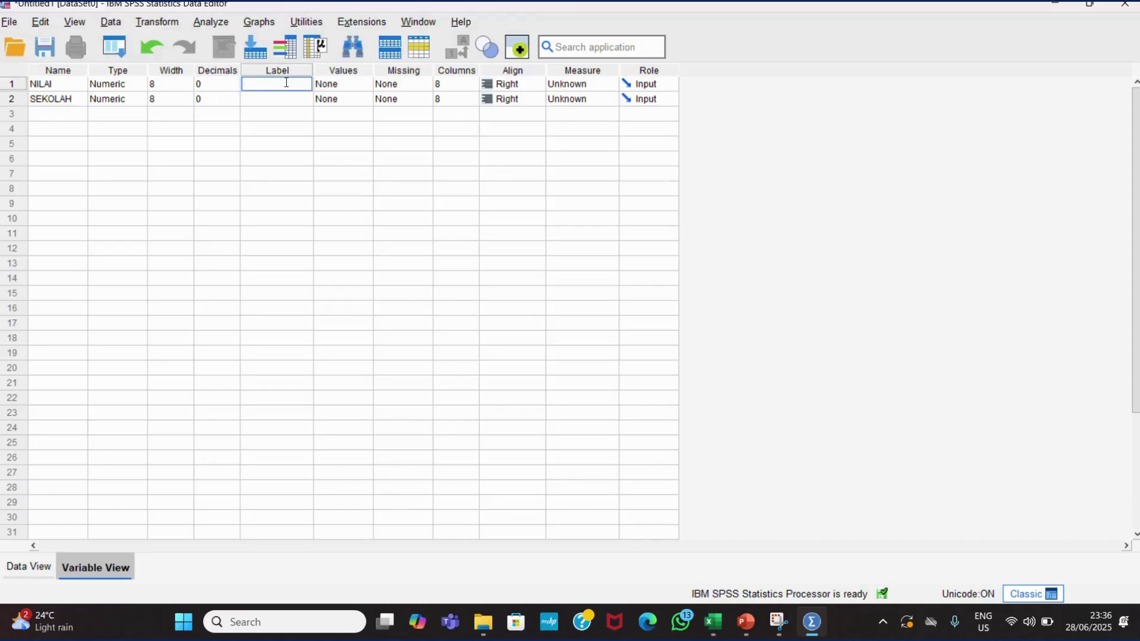
text(NILAI POSTEST MATEMATI)
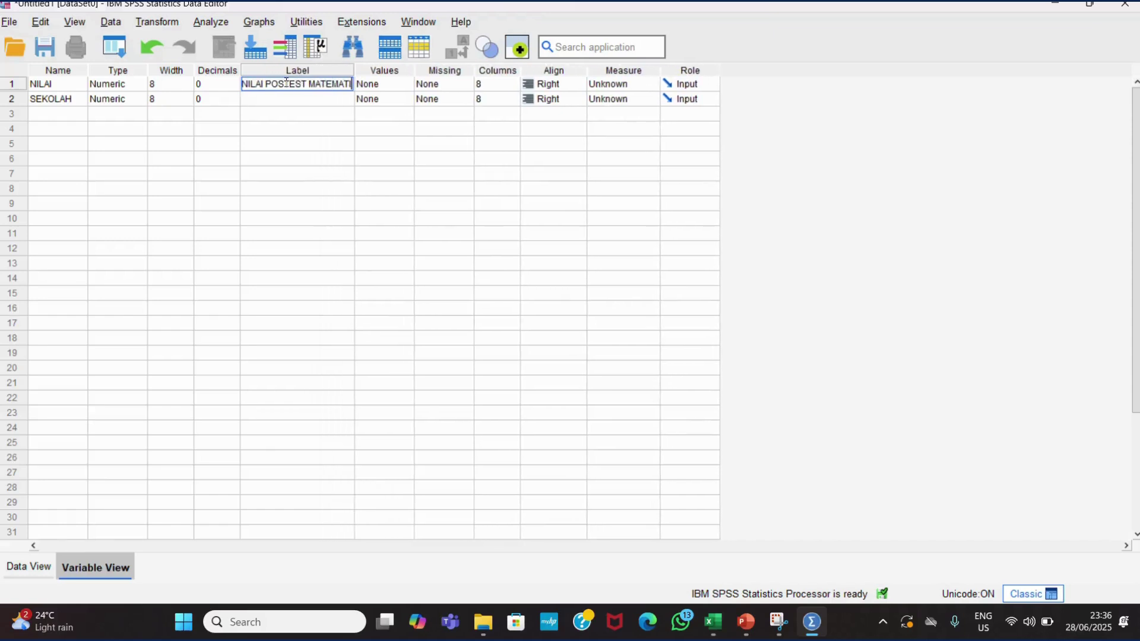
text(KA)
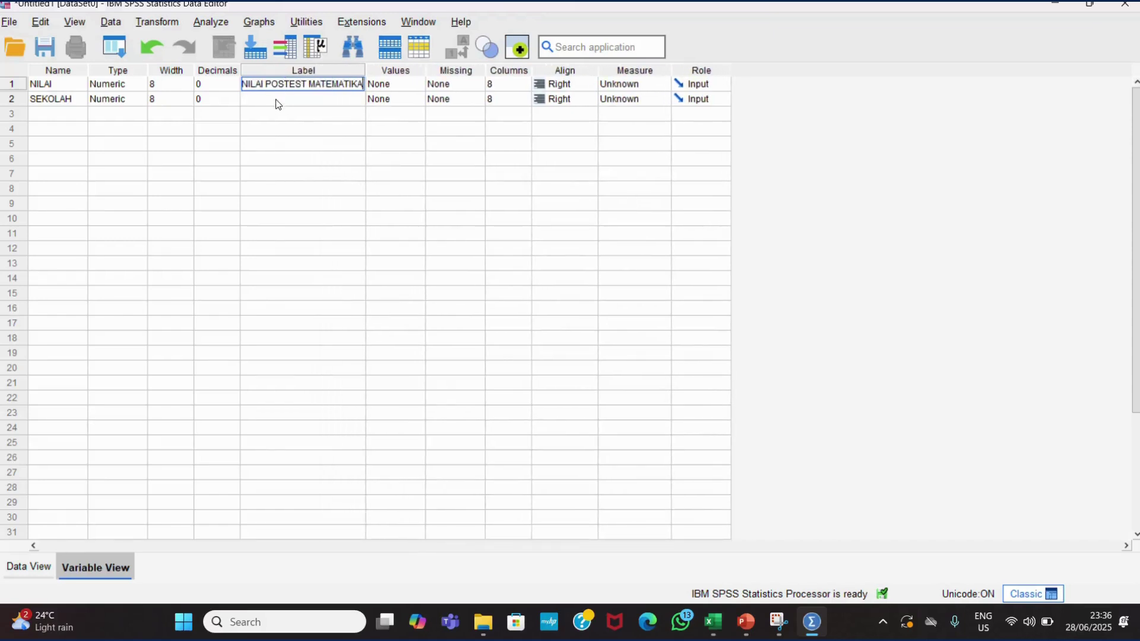
click(274, 98)
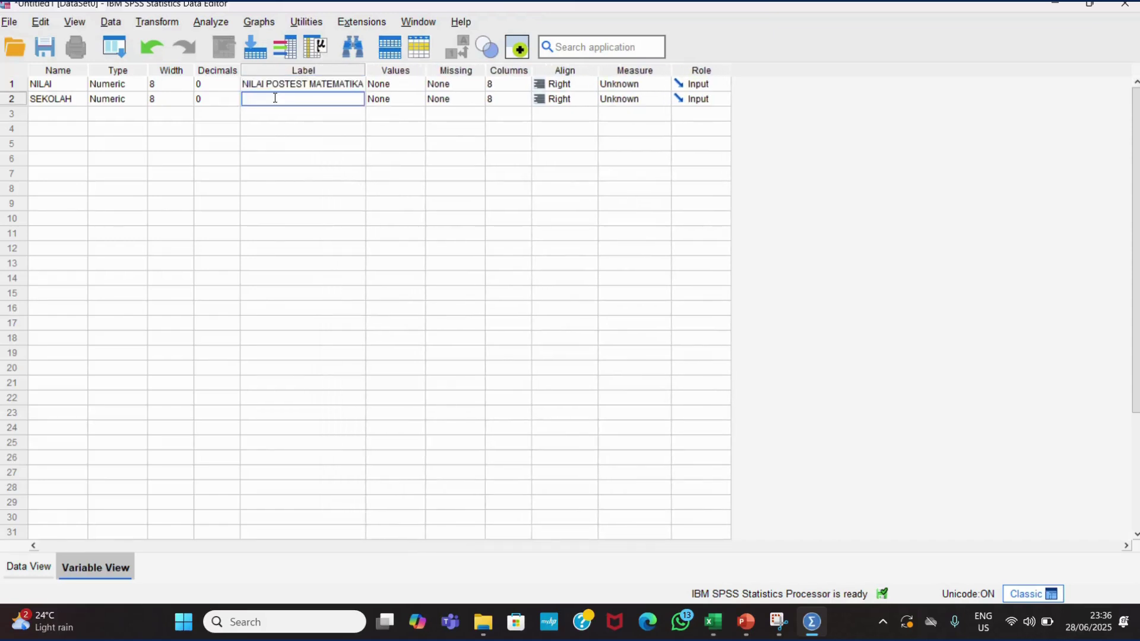
text(SEKOLAH SMP)
- Start the value labels of the SEKOLAH variable by assigning the label SMP 01 to value 1
click(418, 103)
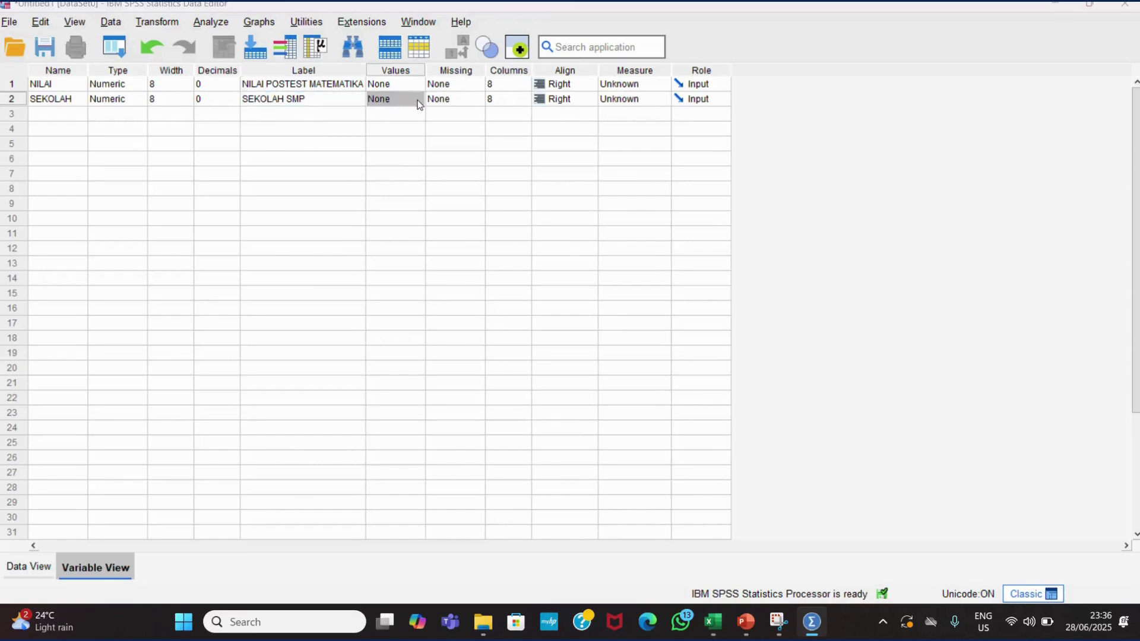
click(418, 100)
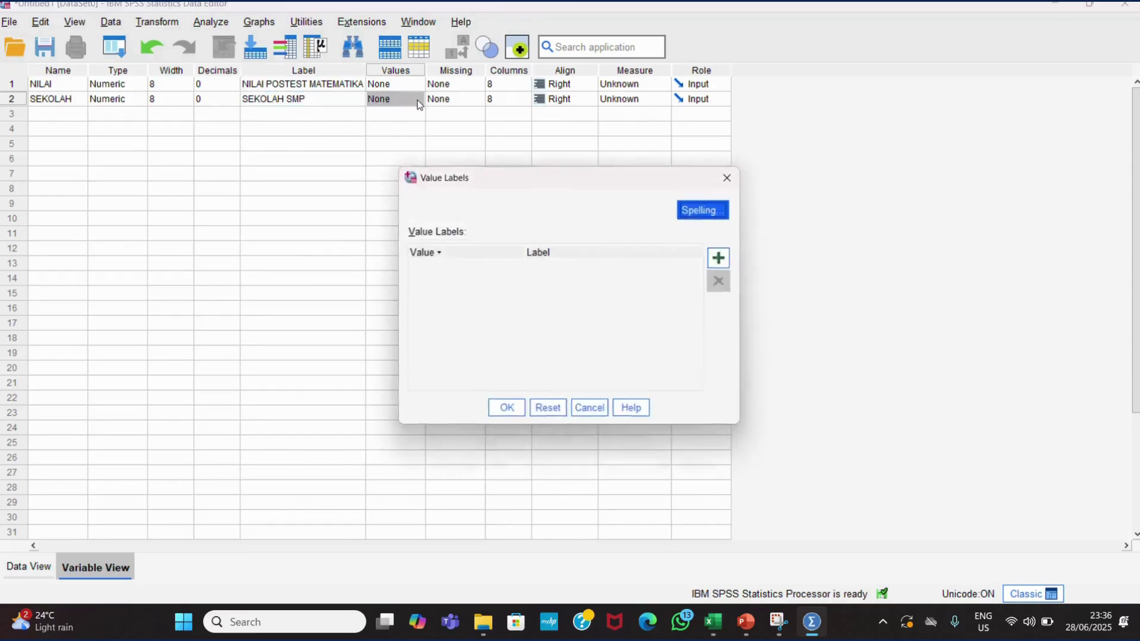
click(717, 260)
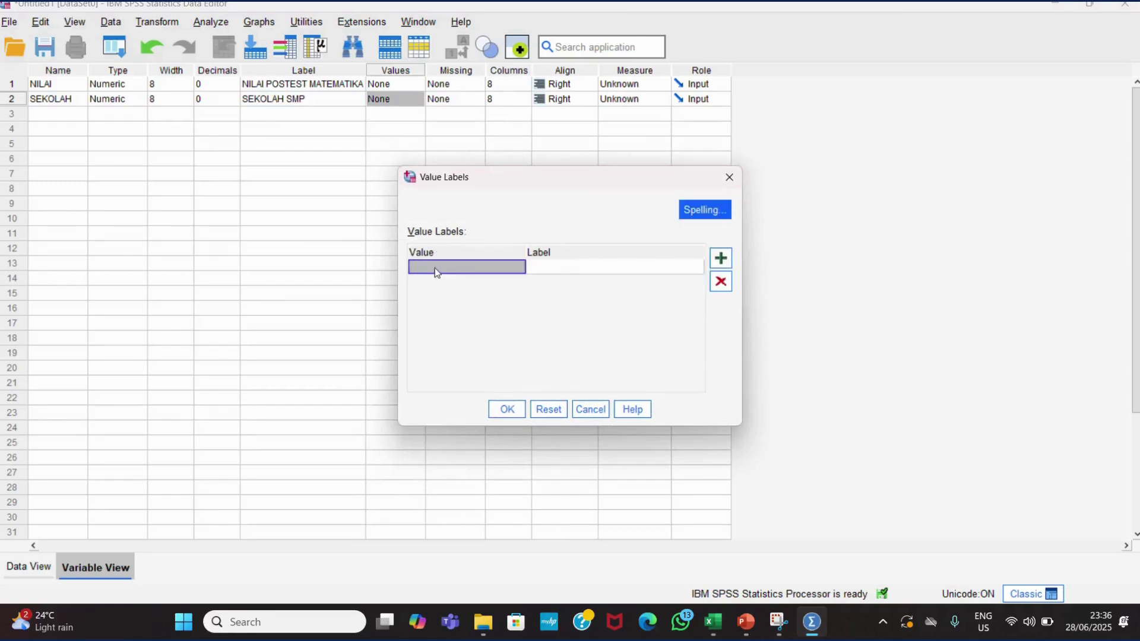
text(1)
click(558, 265)
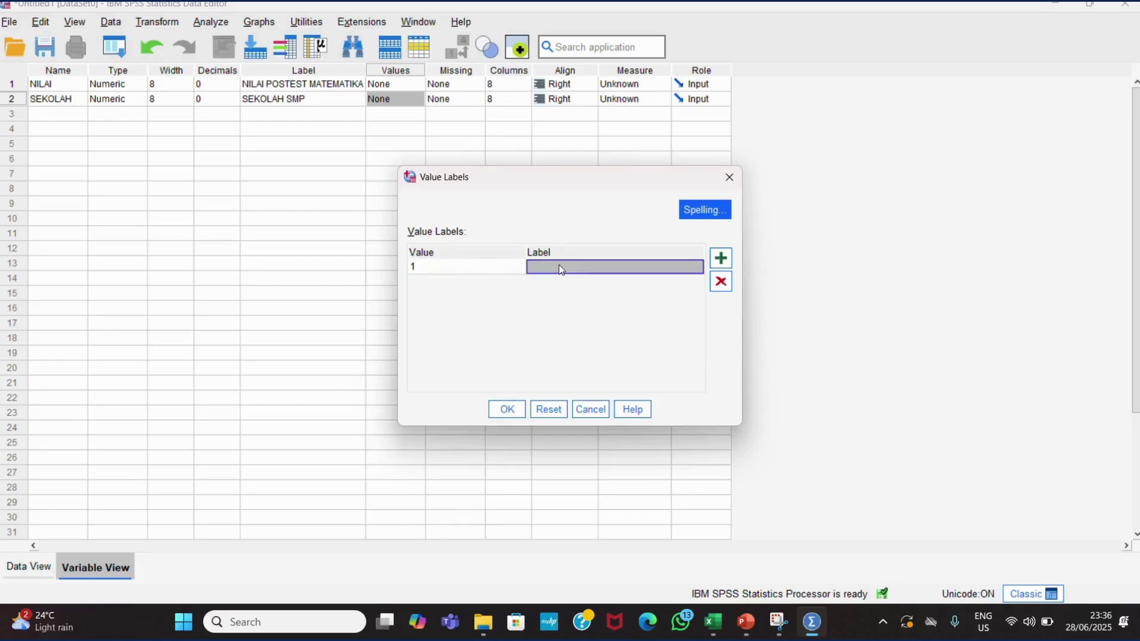
text(SMP)
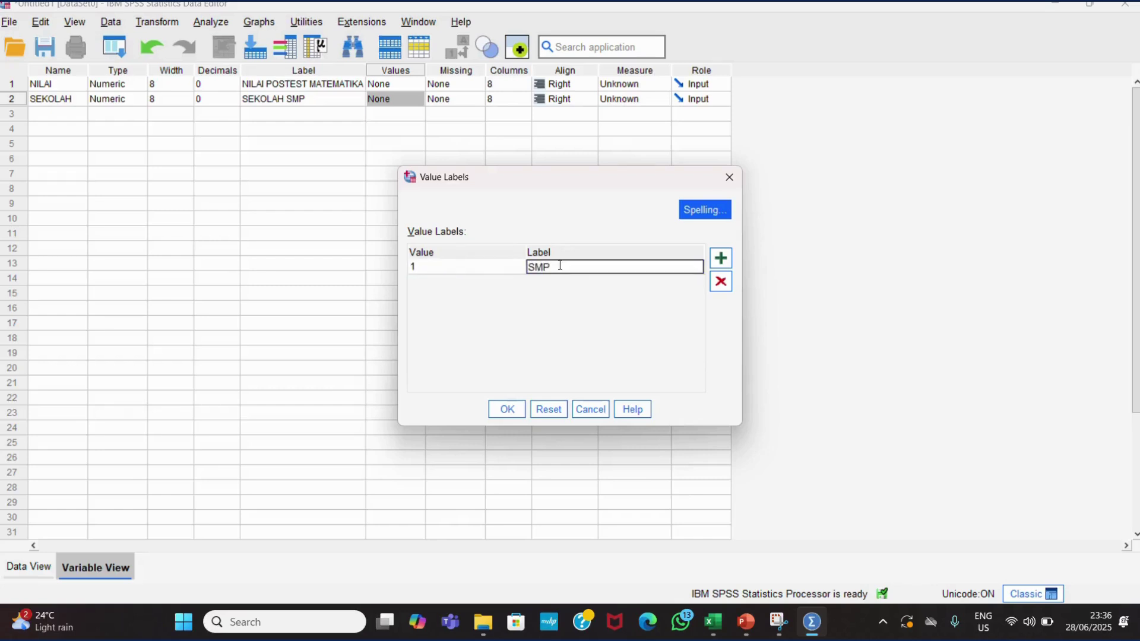
text( 01)
- Add a value label to SEKOLAH that assigns SMP 02 to value 2
click(722, 259)
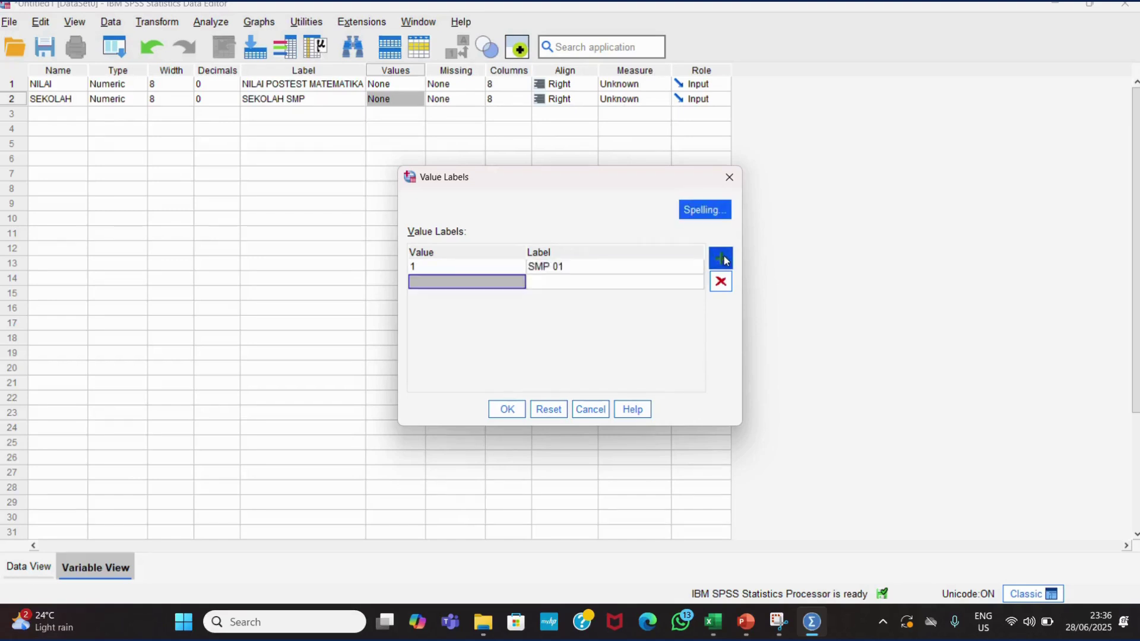
text(2)
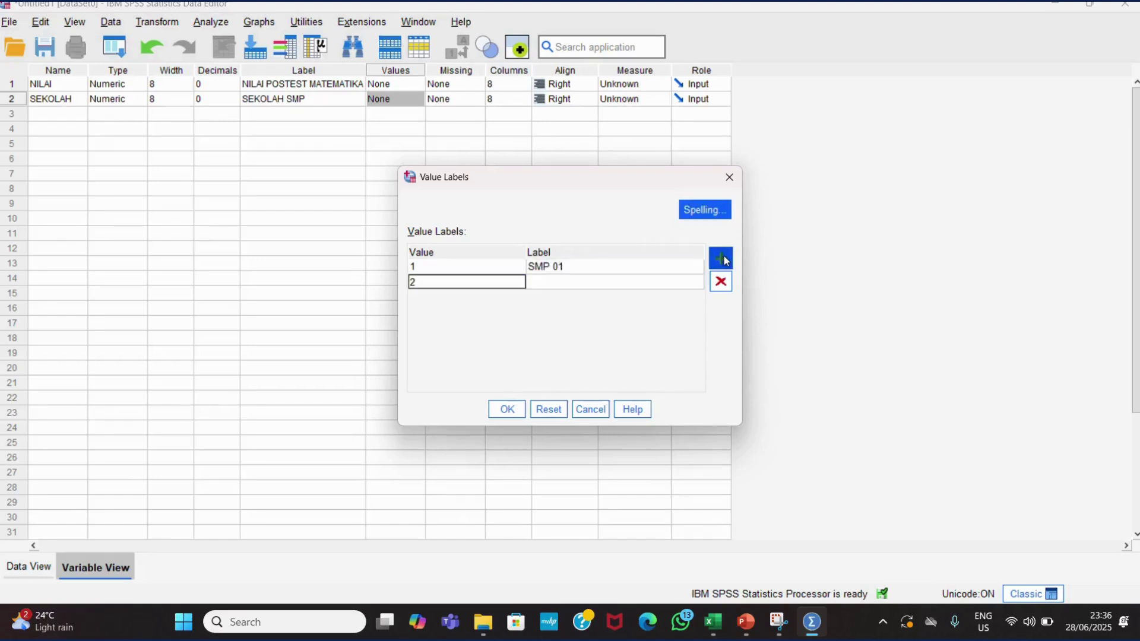
click(652, 283)
text(SMP)
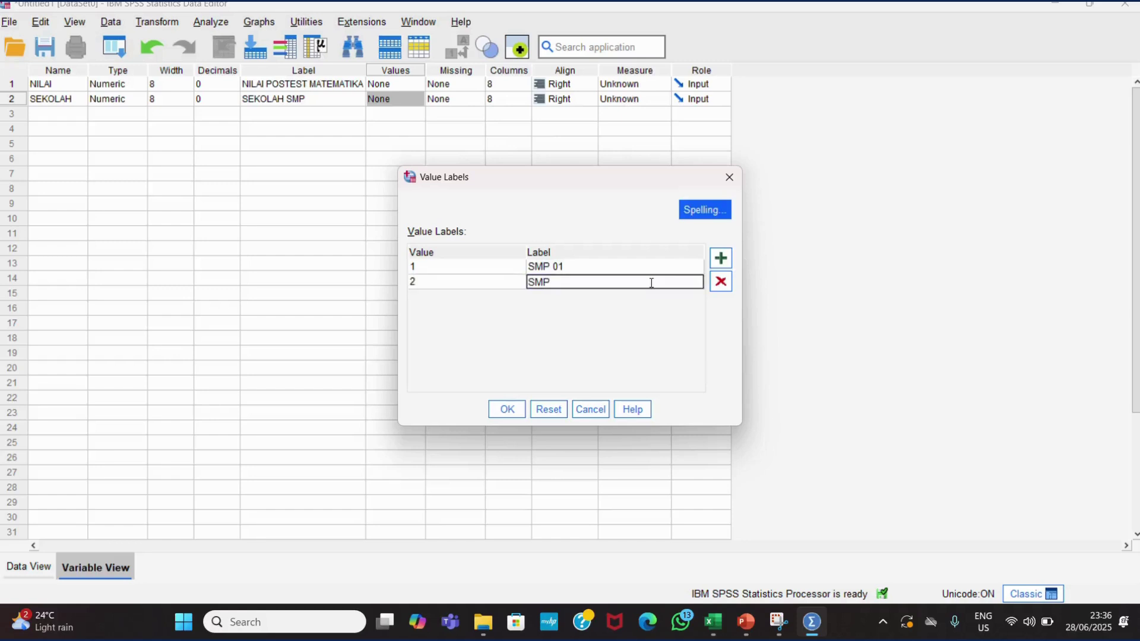
text( 02)
- Add the label SMP 03 for value 3 of SEKOLAH and apply the value labels
click(721, 258)
text(3)
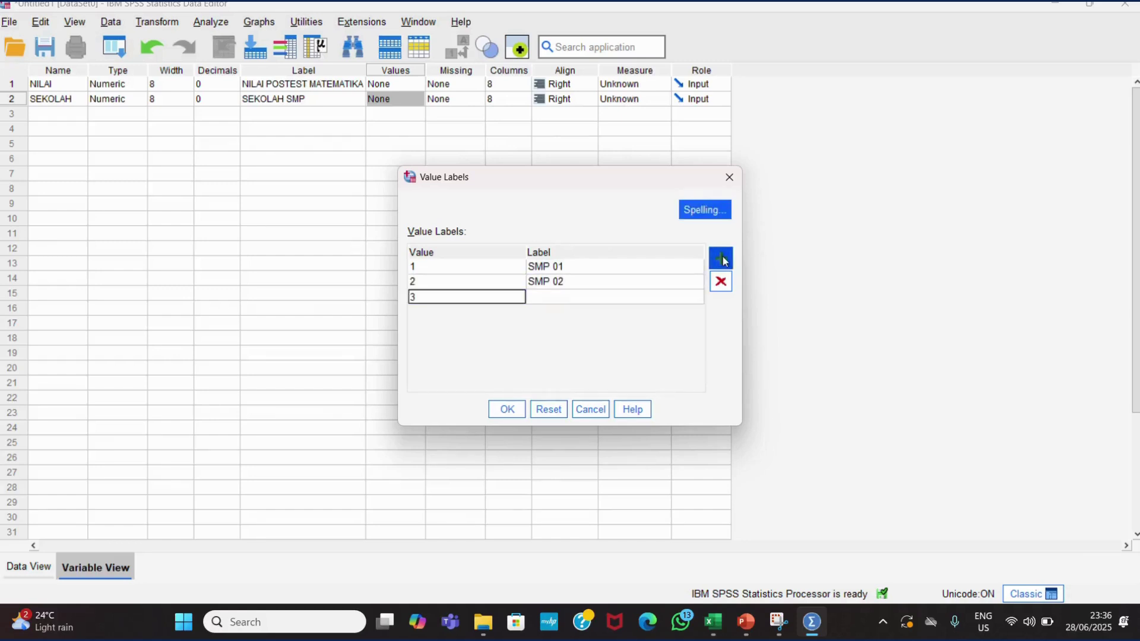
click(629, 298)
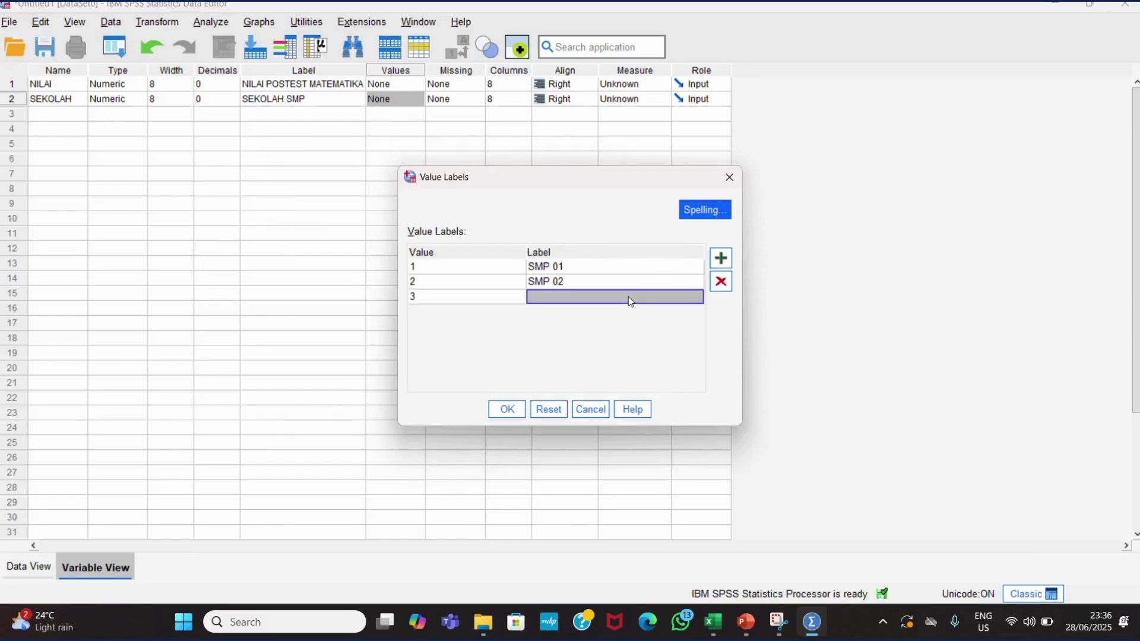
text(SMP)
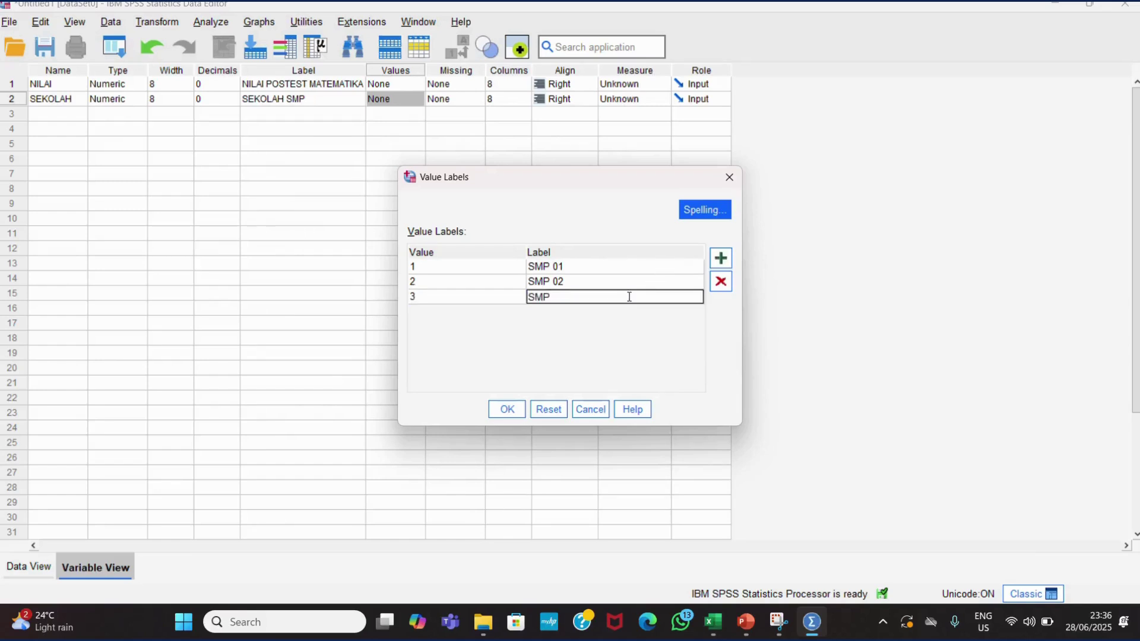
text( 03)
click(507, 409)
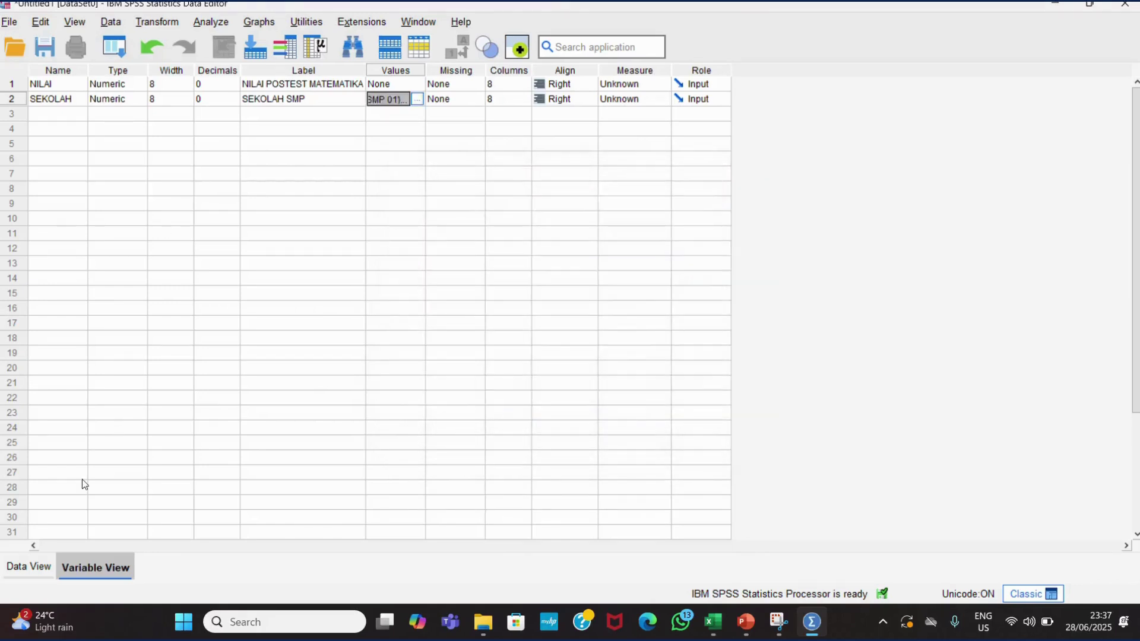
- Switch to the HASIL POSTEST MTK workbook in Excel and copy the scores and school codes in G3:H62 on Sheet2
click(26, 569)
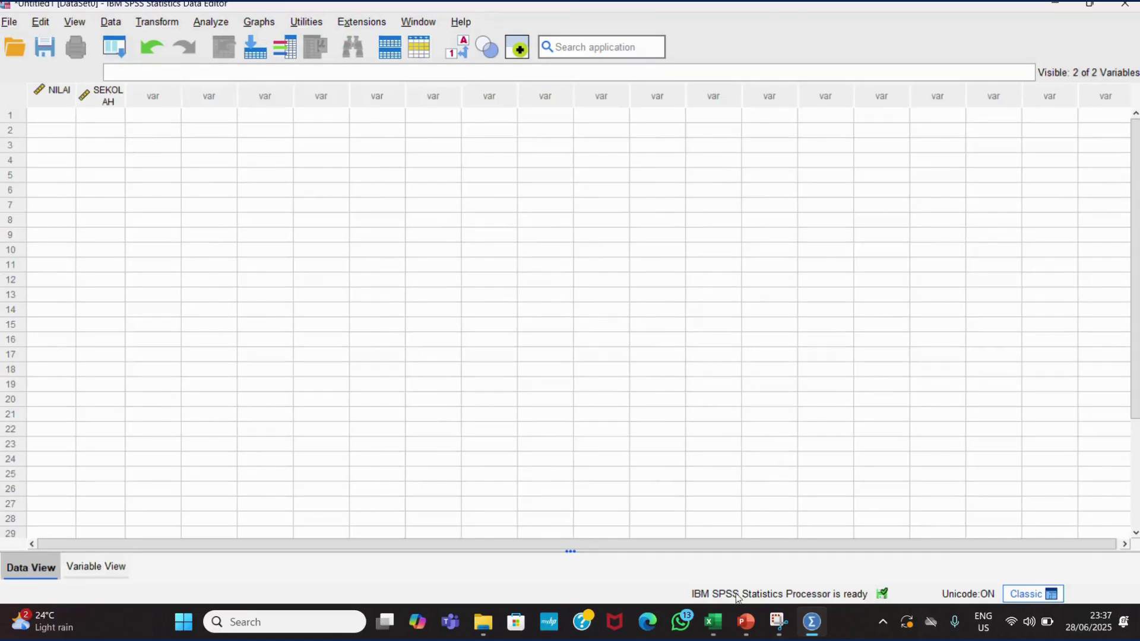
mouse_move(709, 626)
click(710, 537)
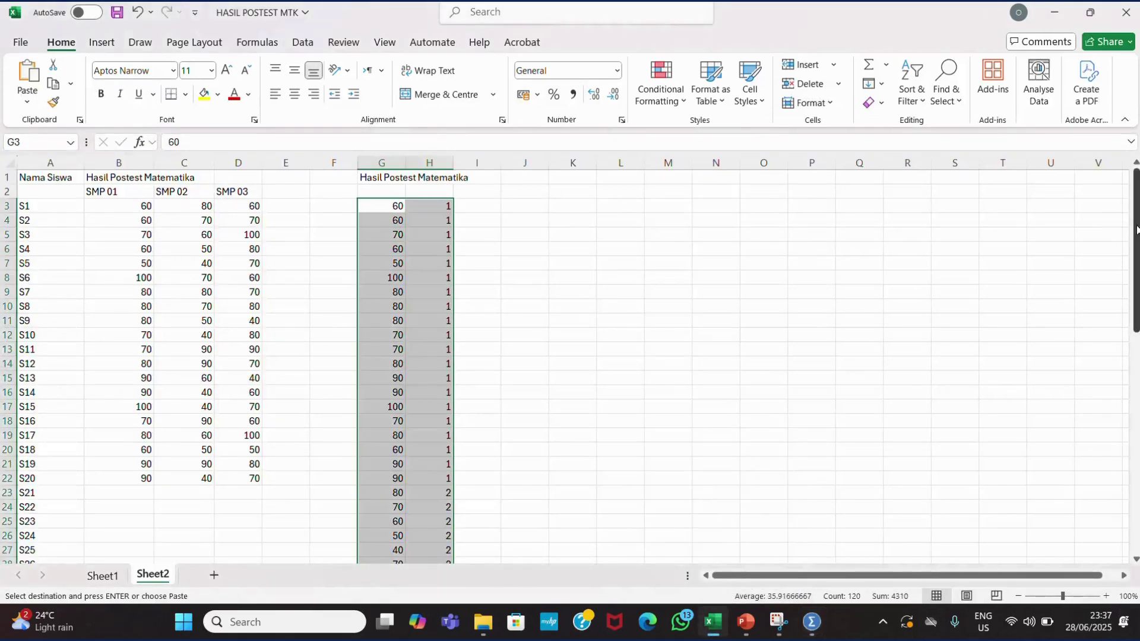
drag(1137, 232, 1115, 469)
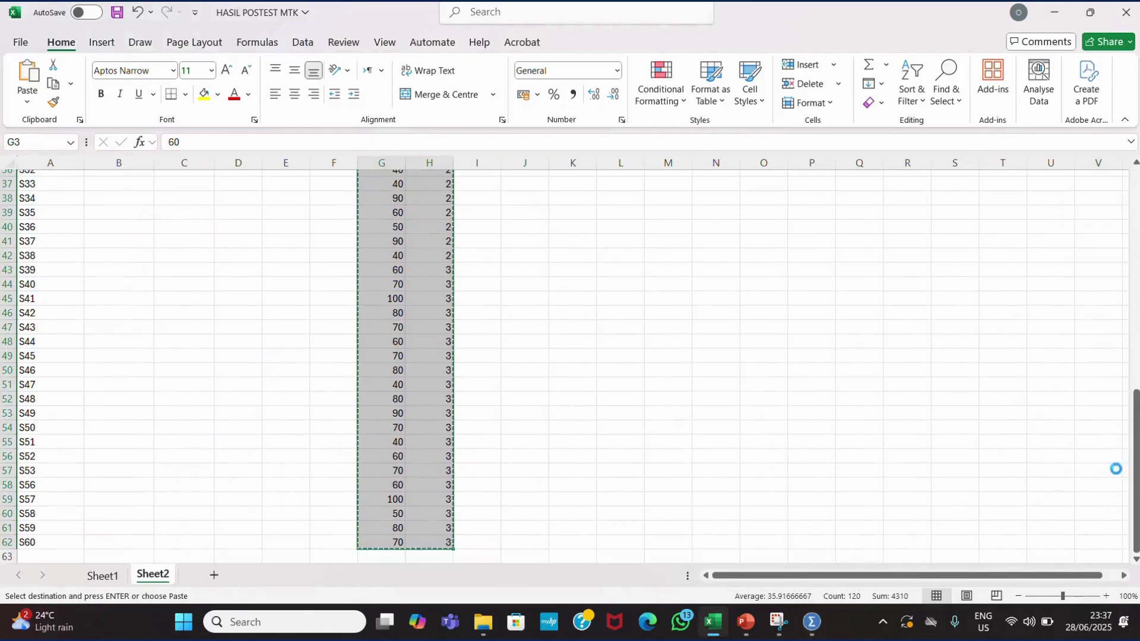
- Switch back to the SPSS dataset and paste the copied scores and school codes into NILAI and SEKOLAH from row 1
mouse_move(812, 621)
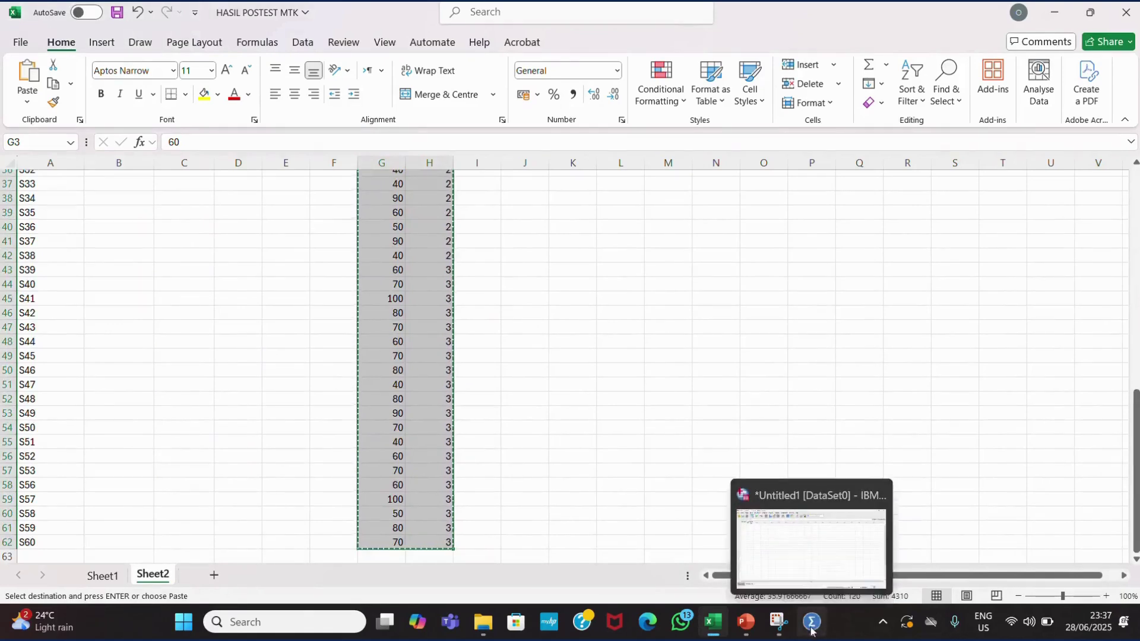
click(811, 543)
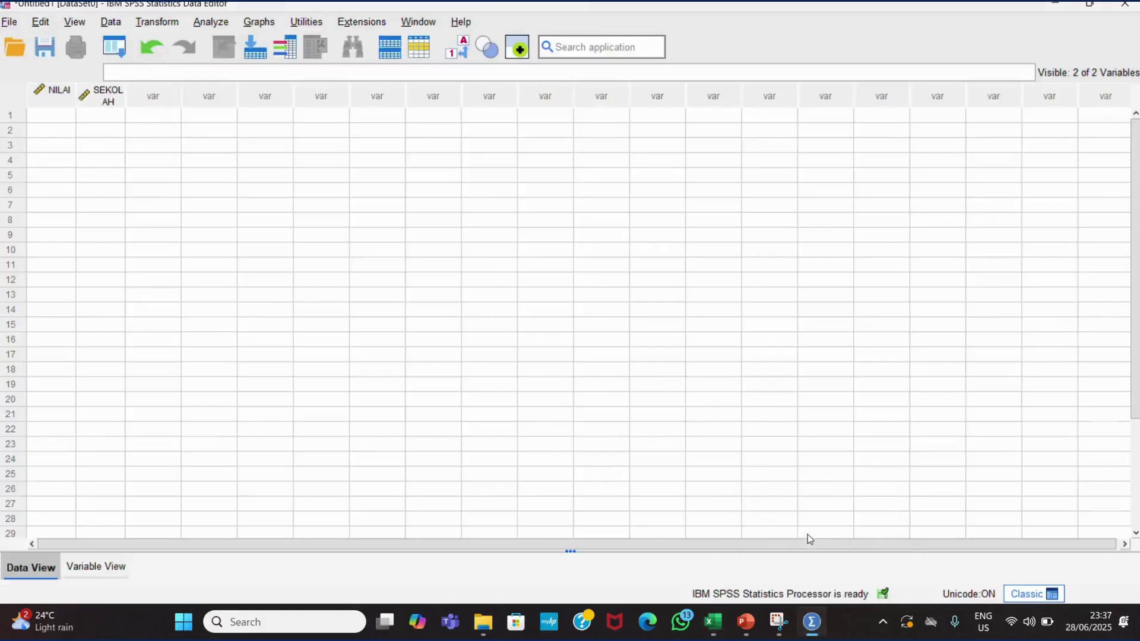
click(41, 111)
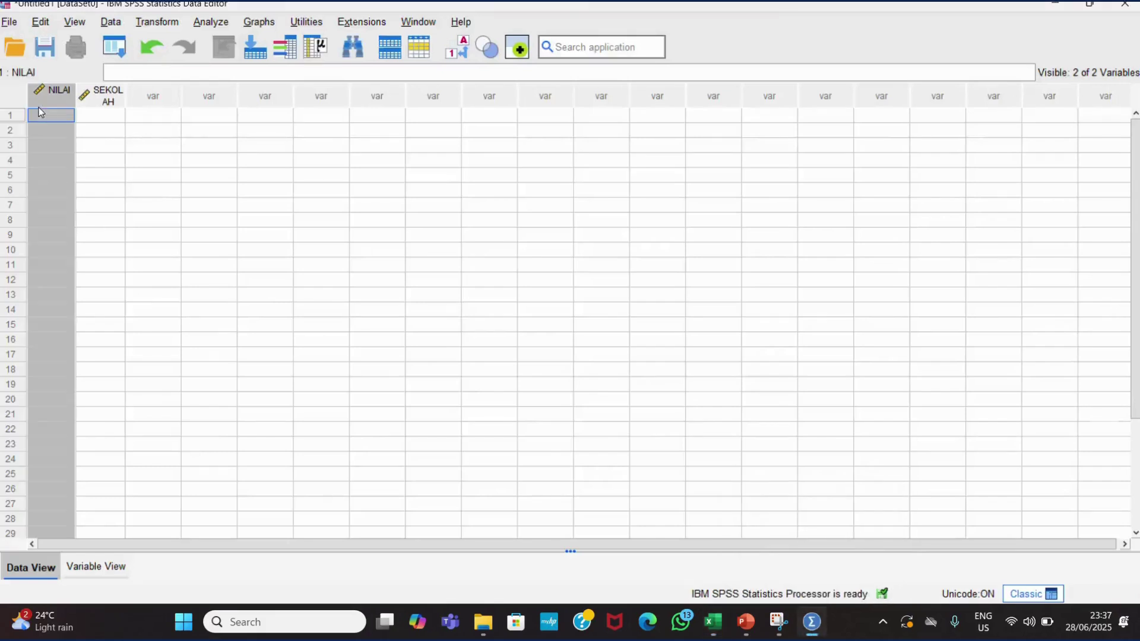
click(40, 116)
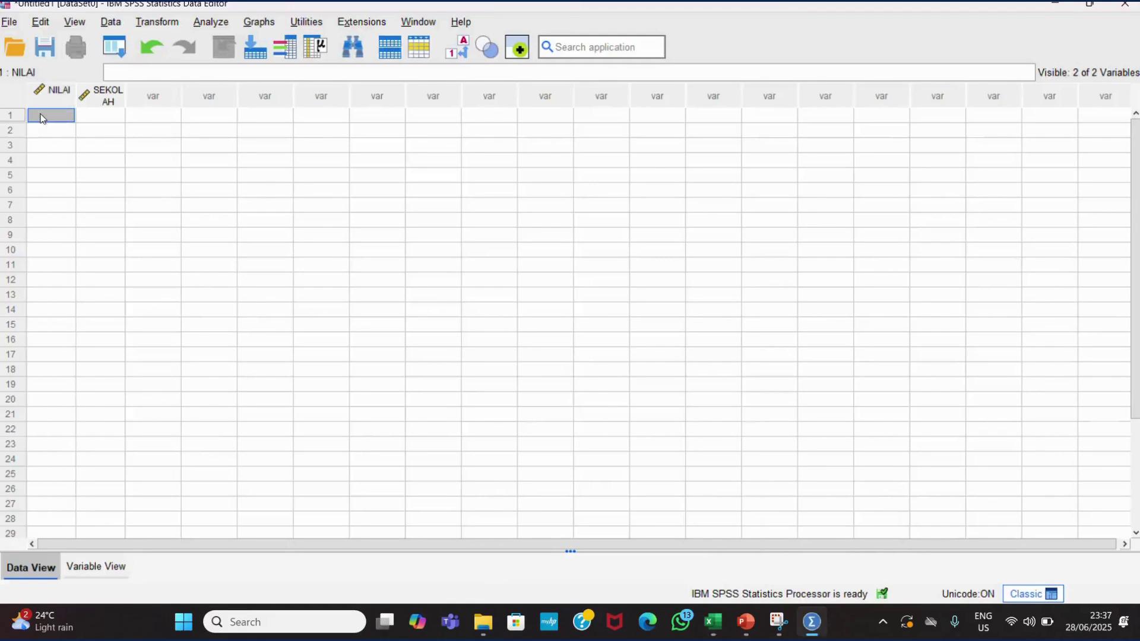
key(ctrl+v)
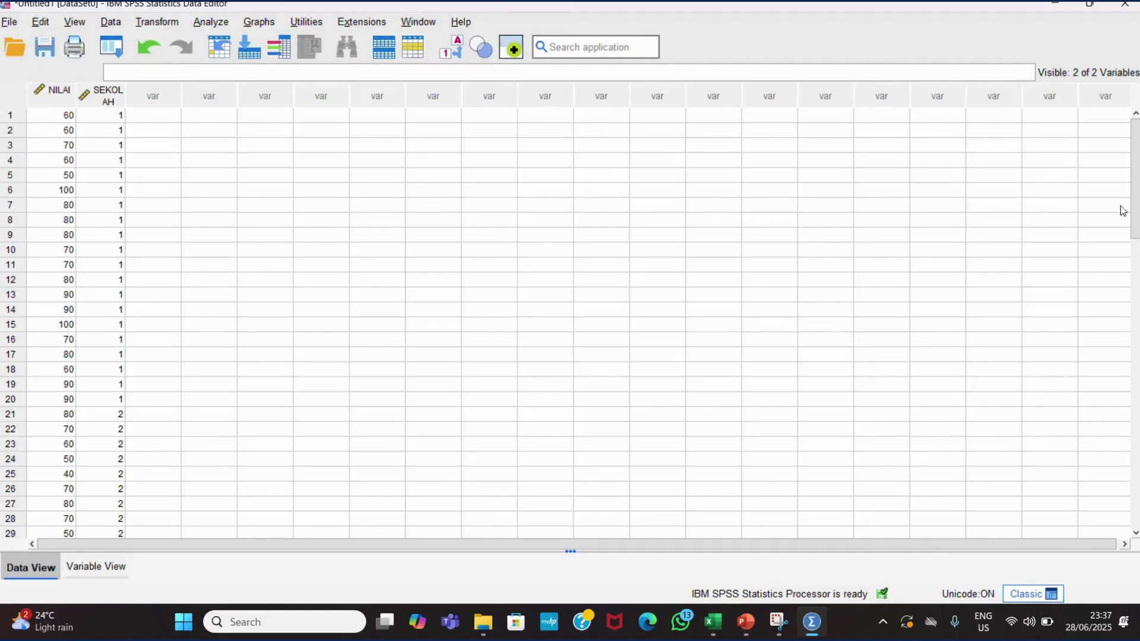
mouse_move(1136, 211)
mouse_down()
mouse_move(1122, 438)
mouse_move(1122, 211)
mouse_up()
- Set up a One-Way ANOVA with NILAI POSTEST MATEMATIKA as the dependent variable and SEKOLAH SMP as the factor
click(210, 22)
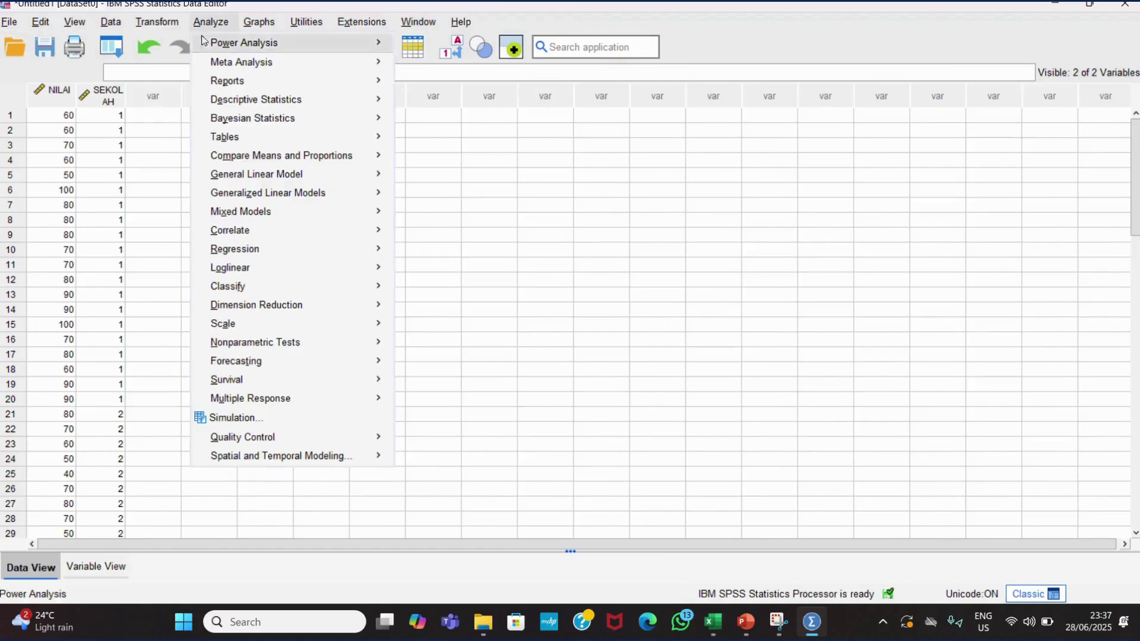
mouse_move(246, 164)
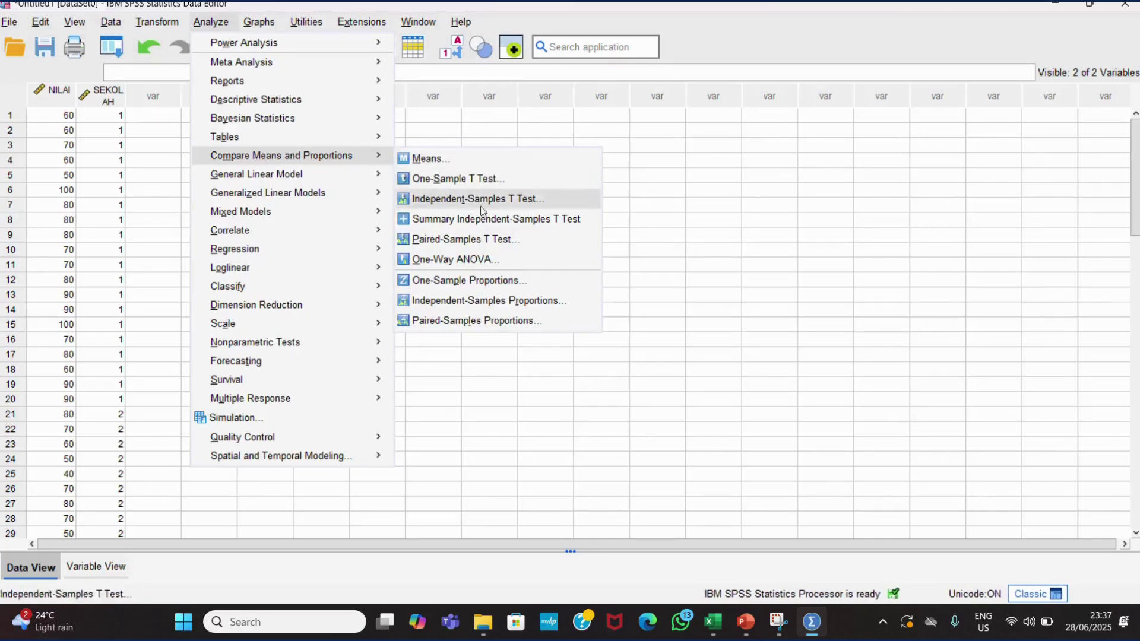
click(472, 257)
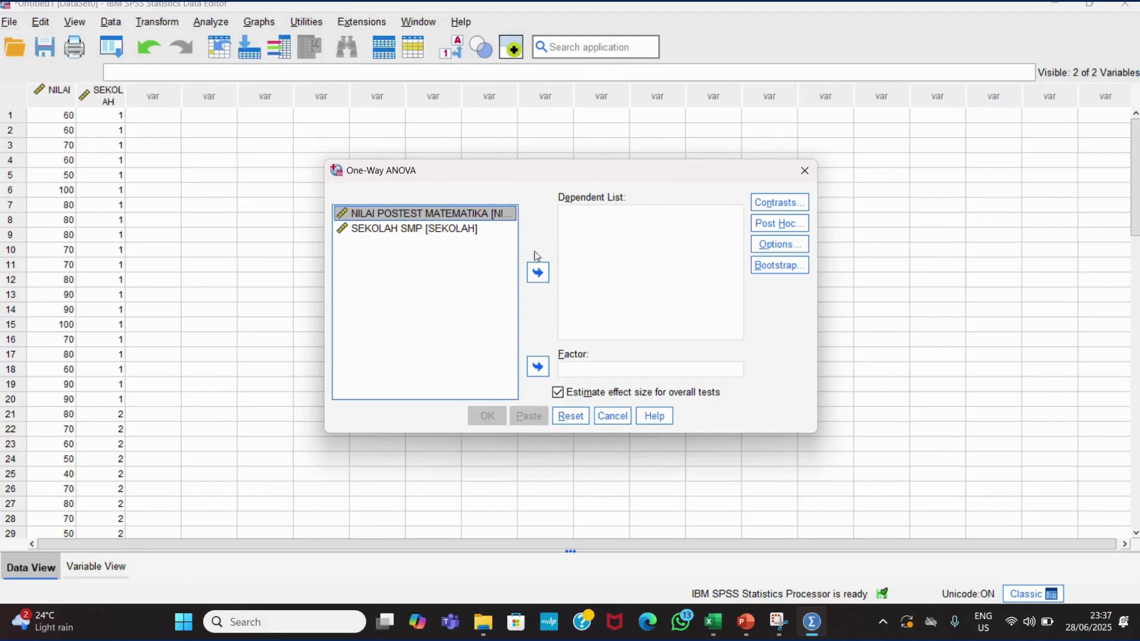
click(539, 273)
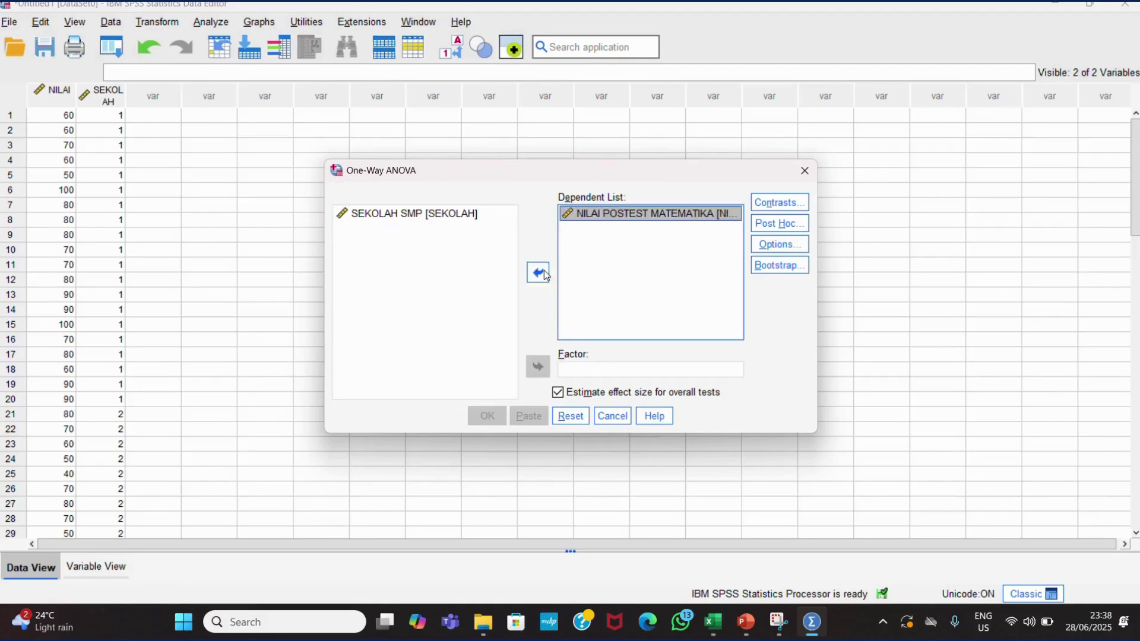
click(431, 213)
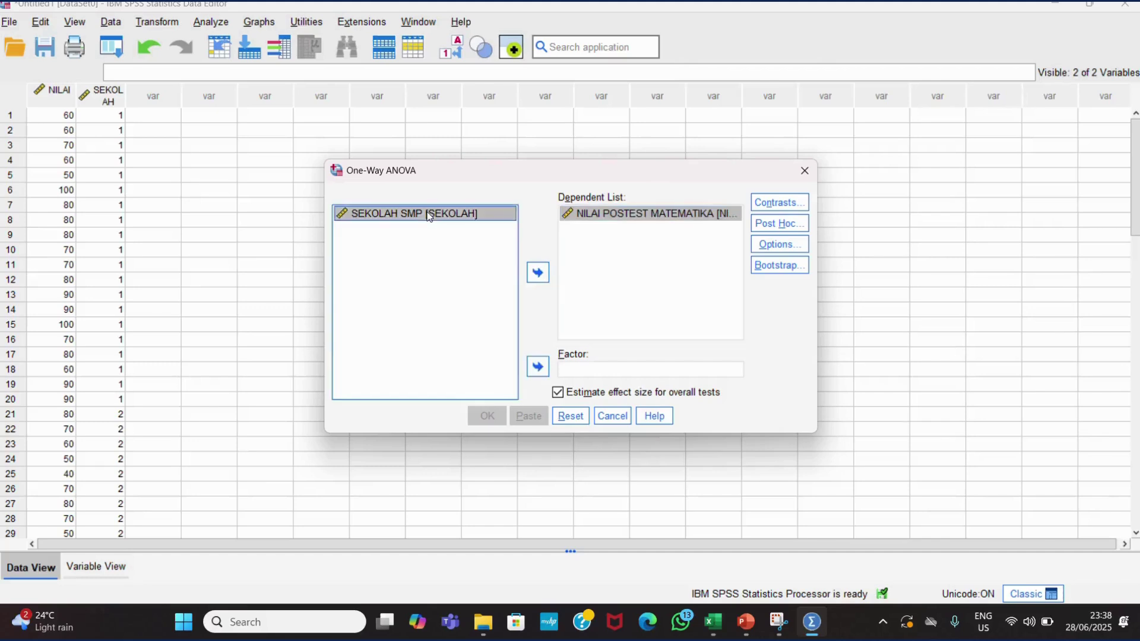
click(535, 368)
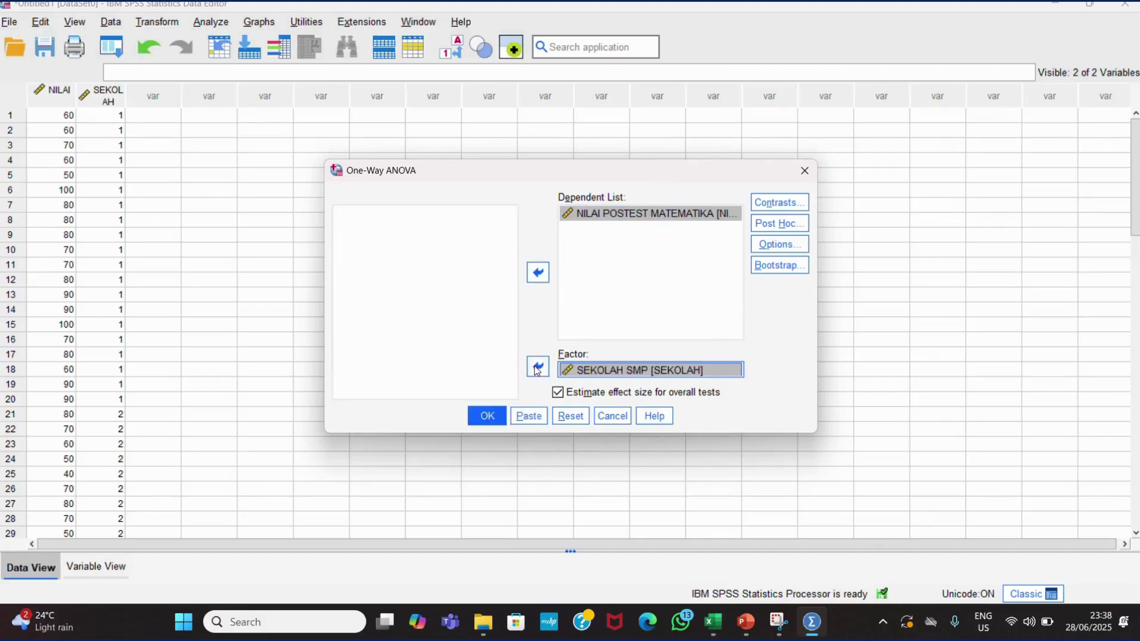
- Include Descriptive statistics and the Homogeneity of variance test in the One-Way ANOVA, and run the analysis
click(779, 244)
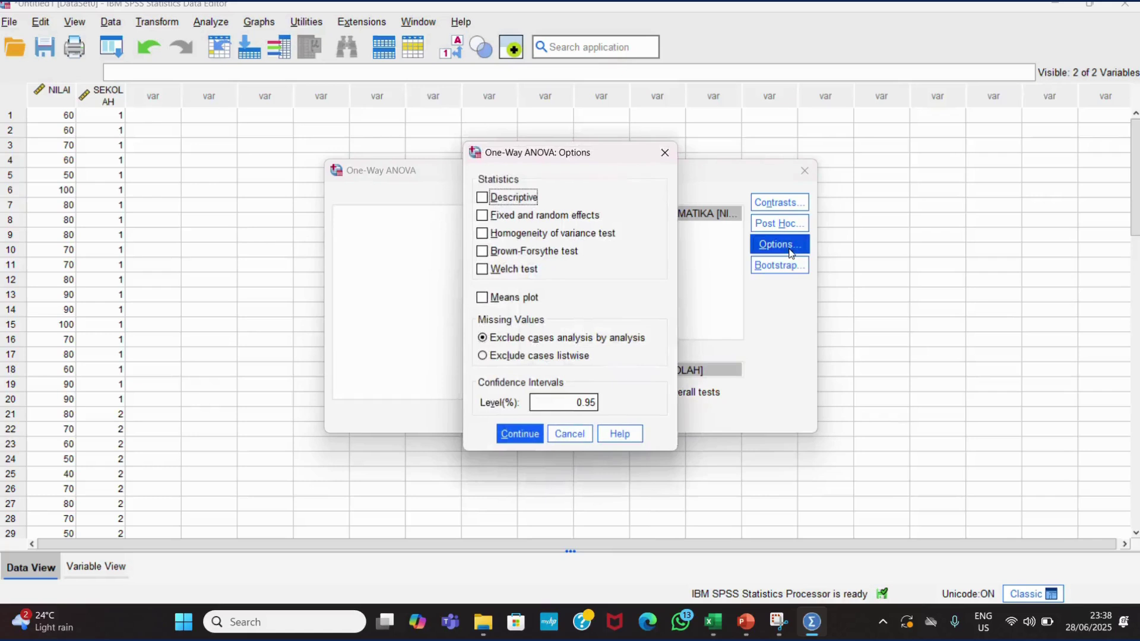
click(483, 200)
click(482, 235)
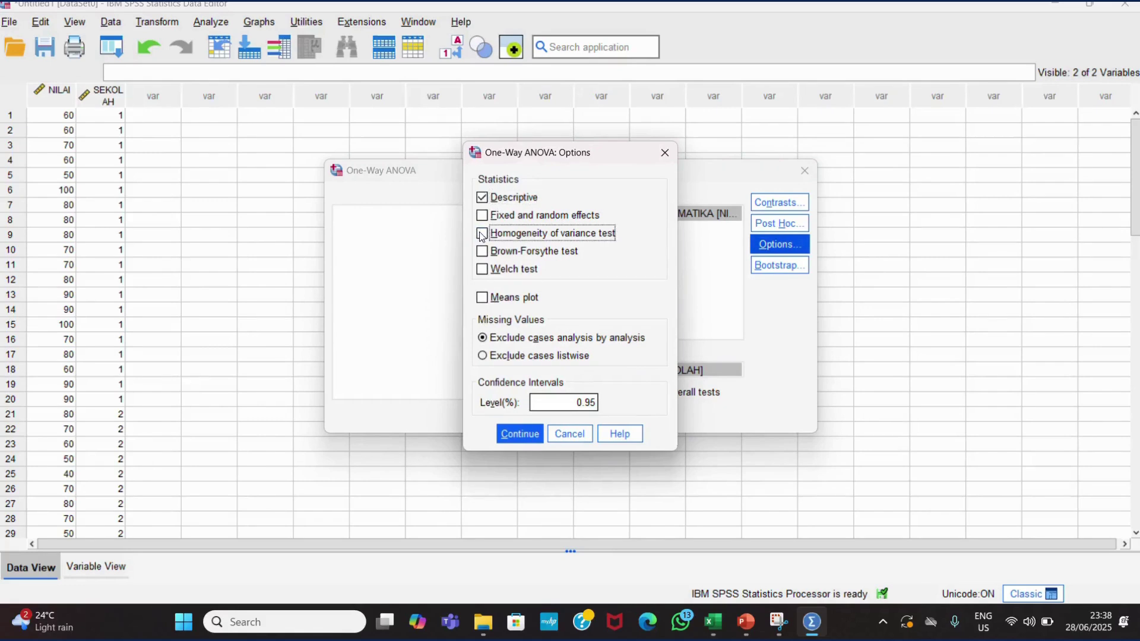
click(482, 234)
click(518, 434)
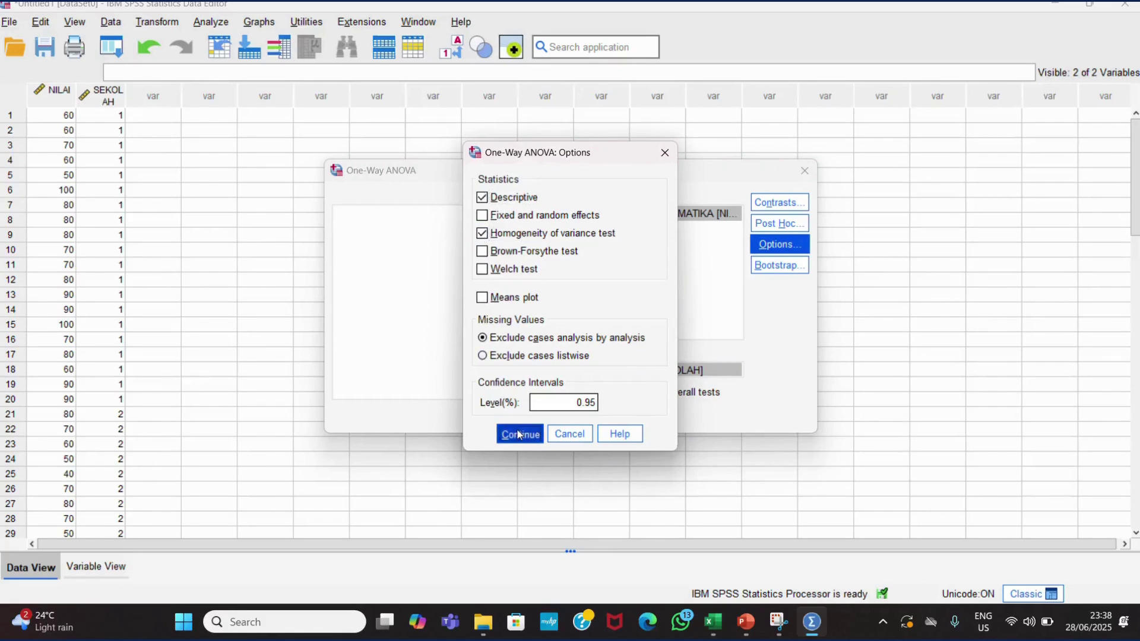
click(486, 417)
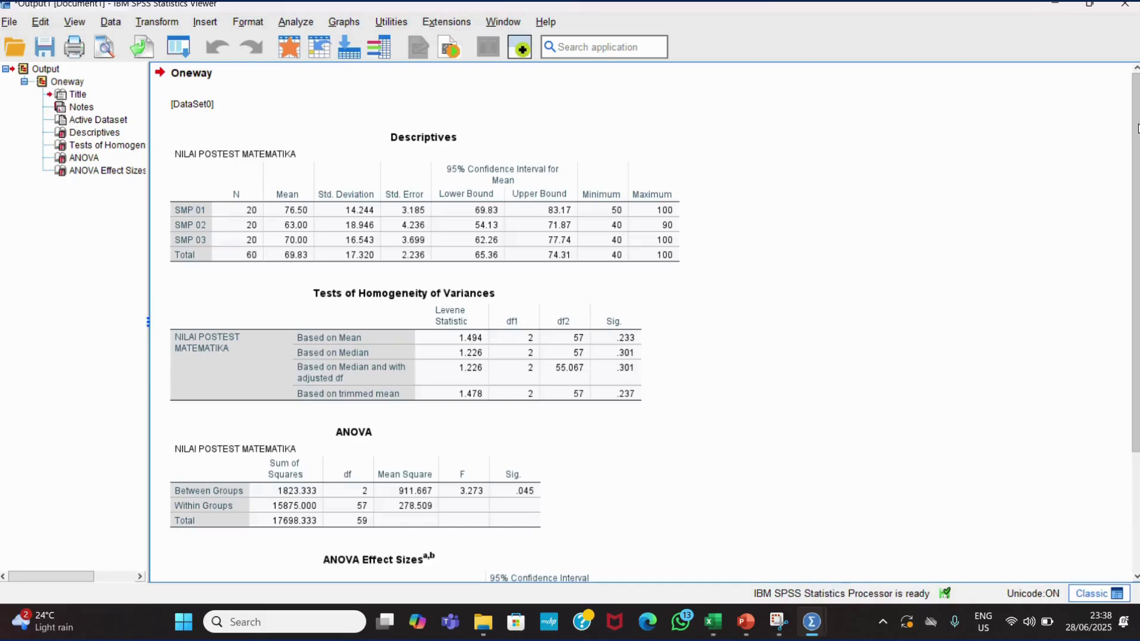
drag(1138, 128, 1135, 218)
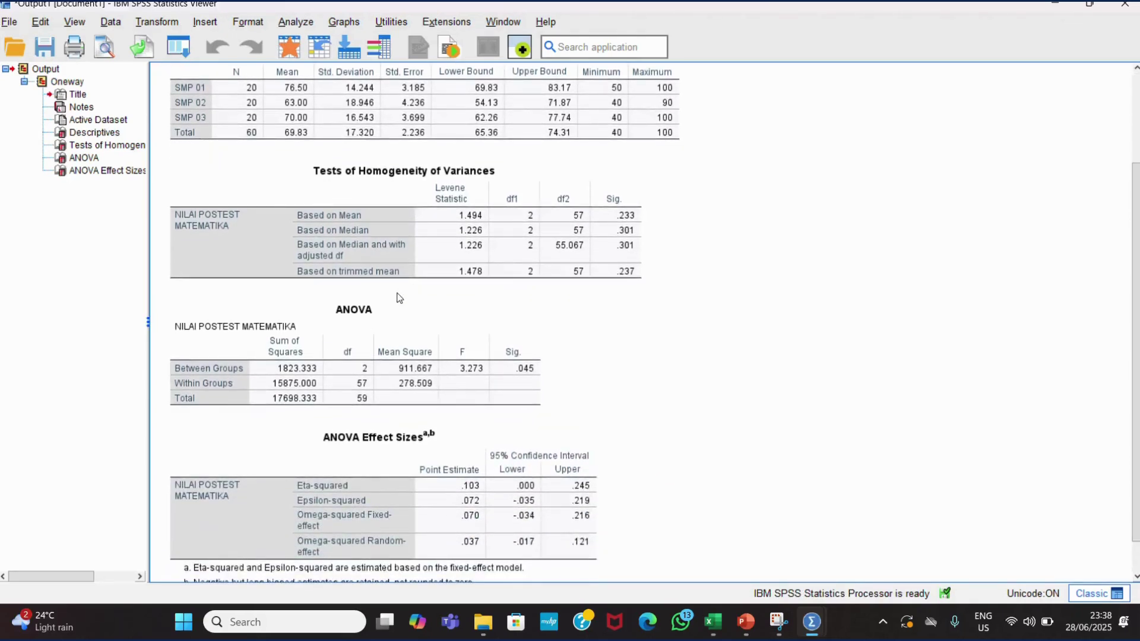
- Examine the ANOVA table's Sig. value and switch to the PPTX UAS STATISTIK presentation in PowerPoint to read the One Way ANOVA decision criteria
click(357, 343)
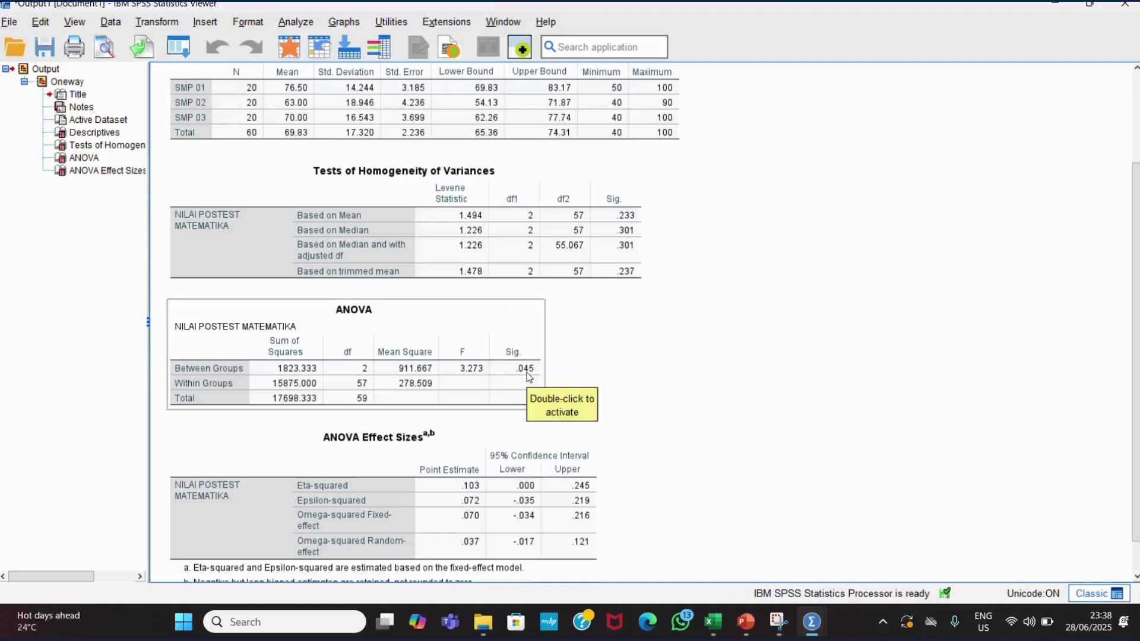
click(758, 460)
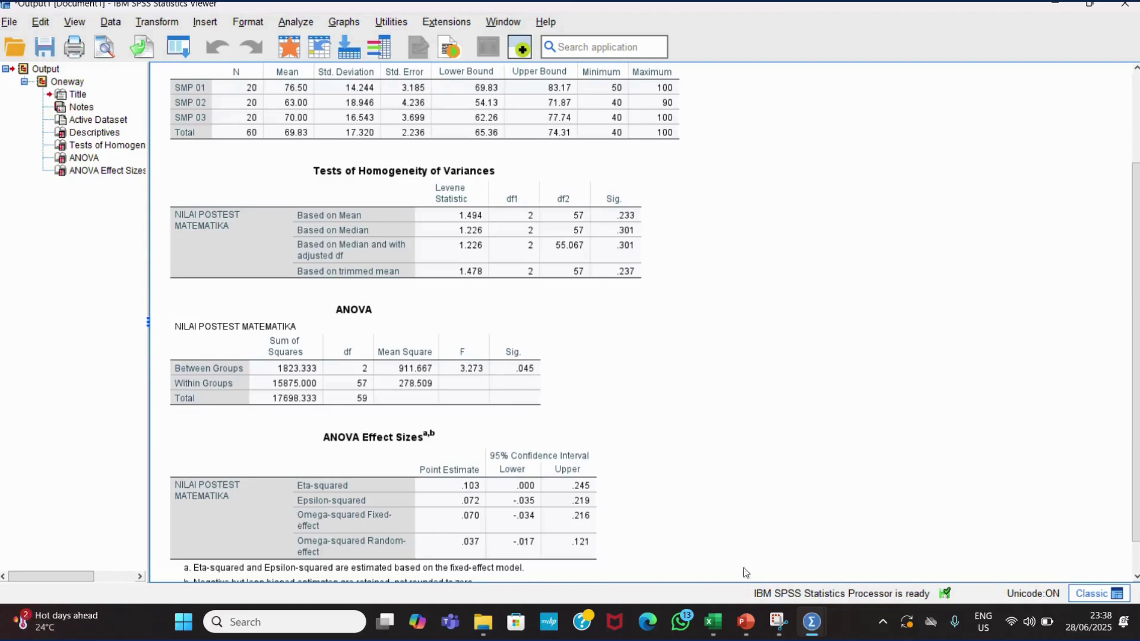
mouse_move(746, 622)
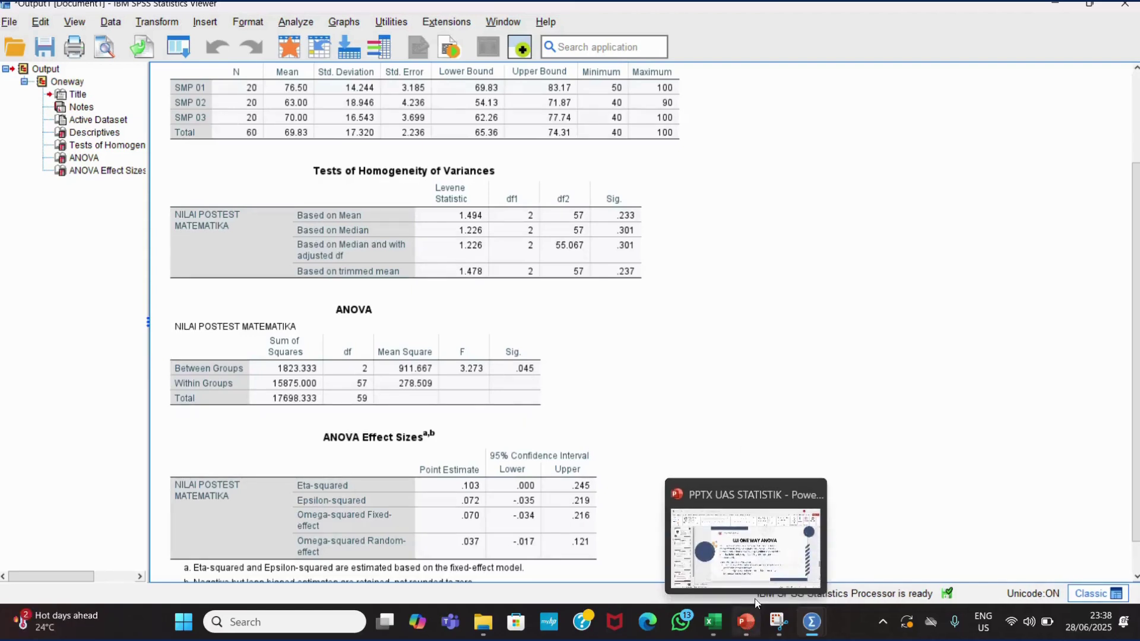
click(756, 543)
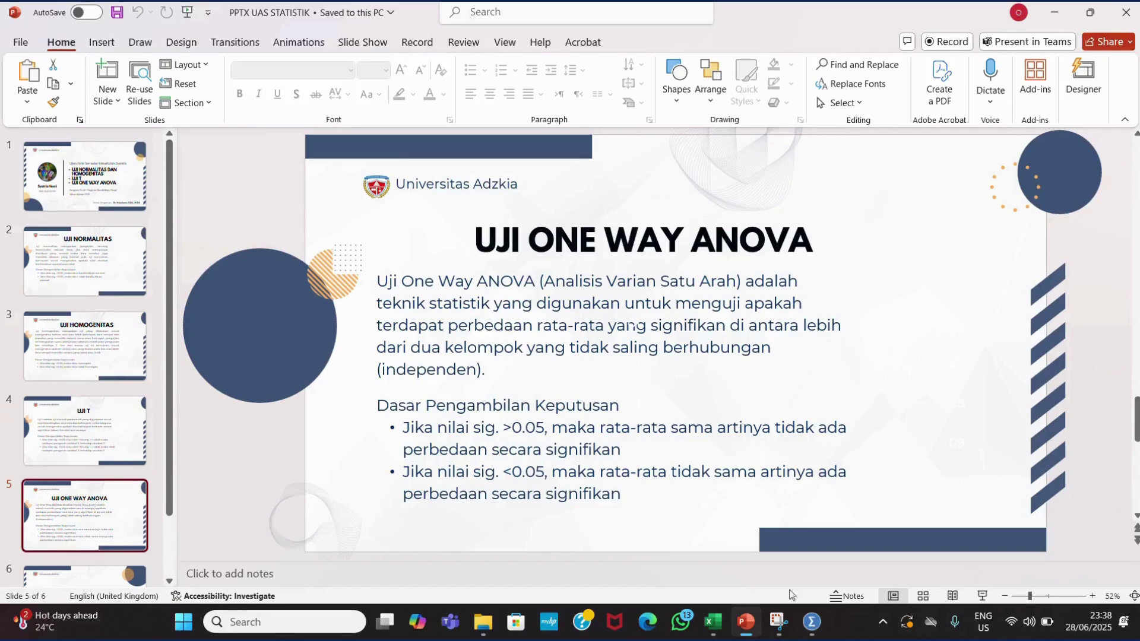
- Switch back to the SPSS output and compare the between-groups Sig. value in the ANOVA table with the 0.05 threshold
mouse_move(816, 623)
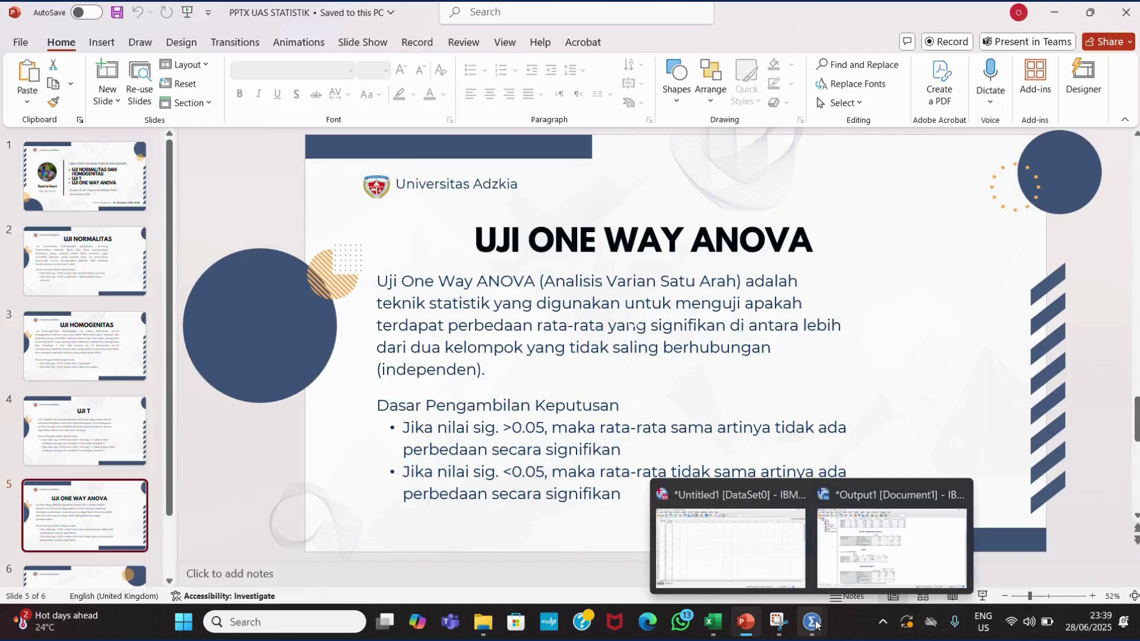
mouse_move(864, 568)
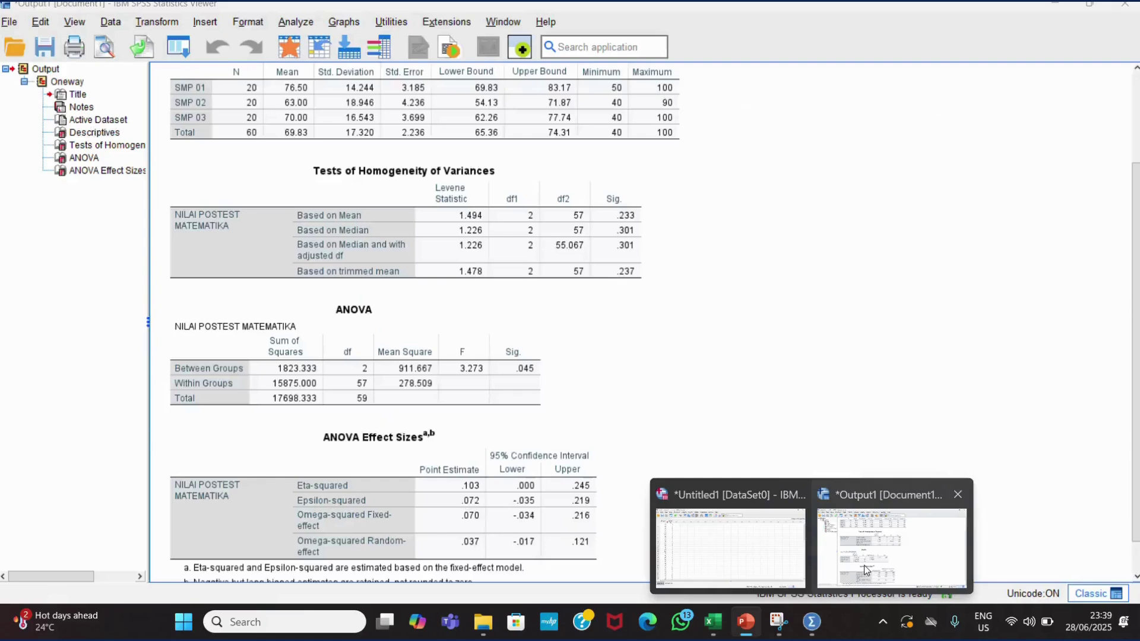
click(863, 565)
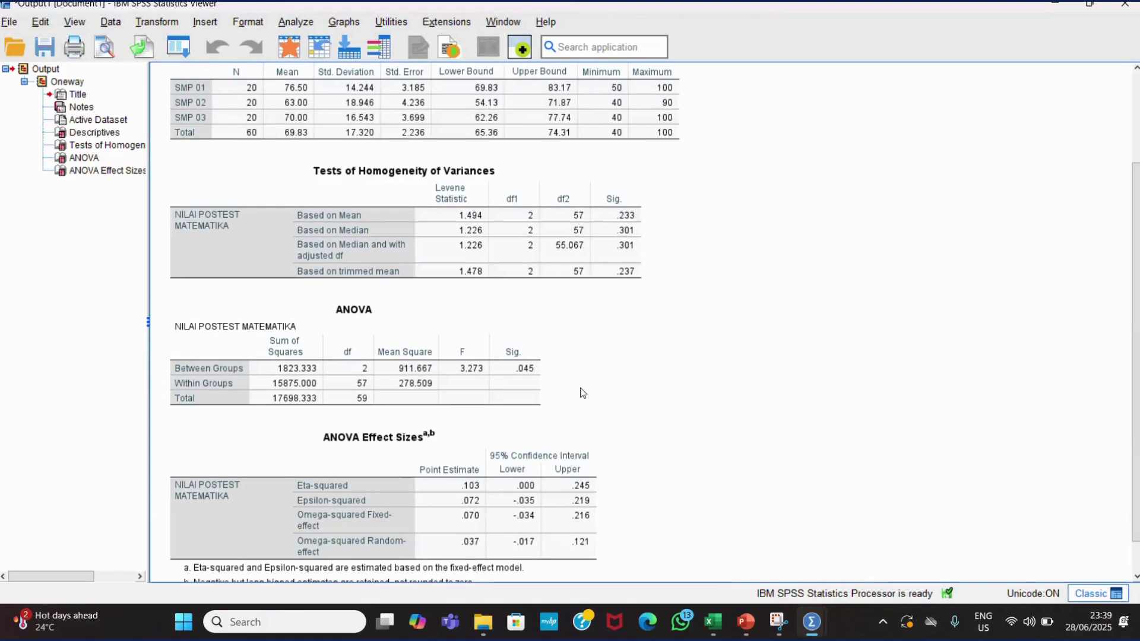
click(530, 378)
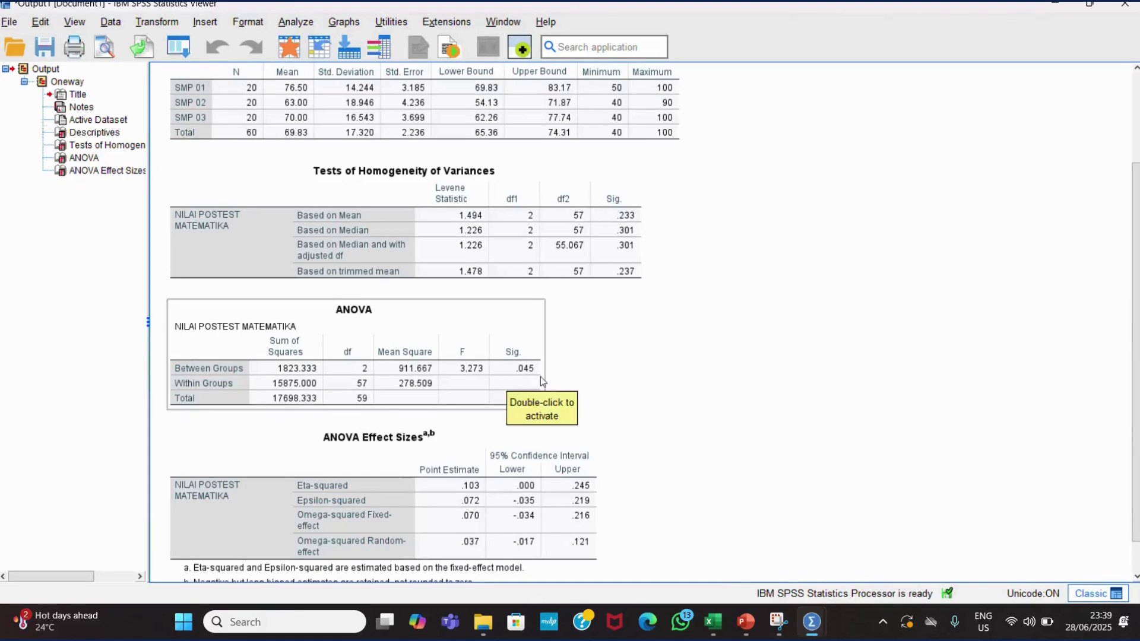
click(611, 382)
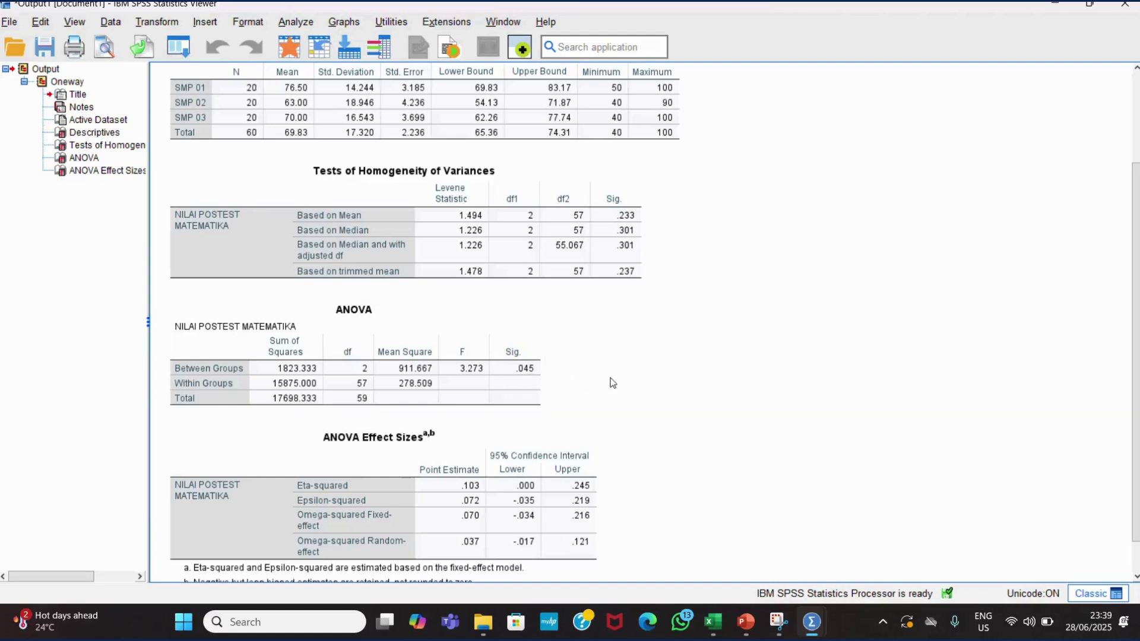
click(531, 376)
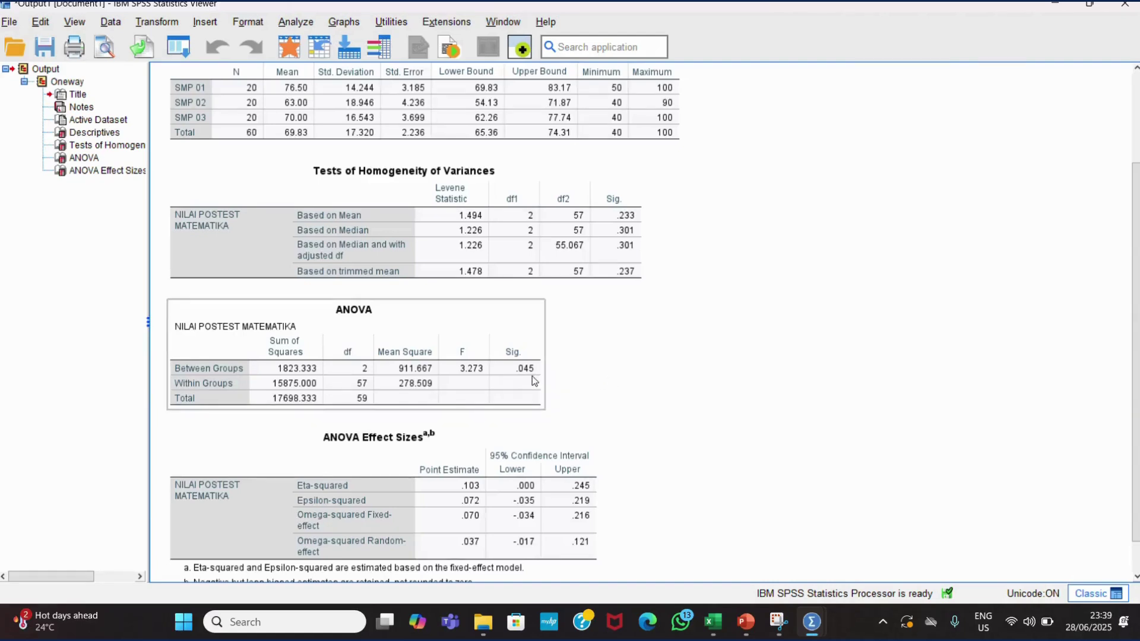
click(580, 390)
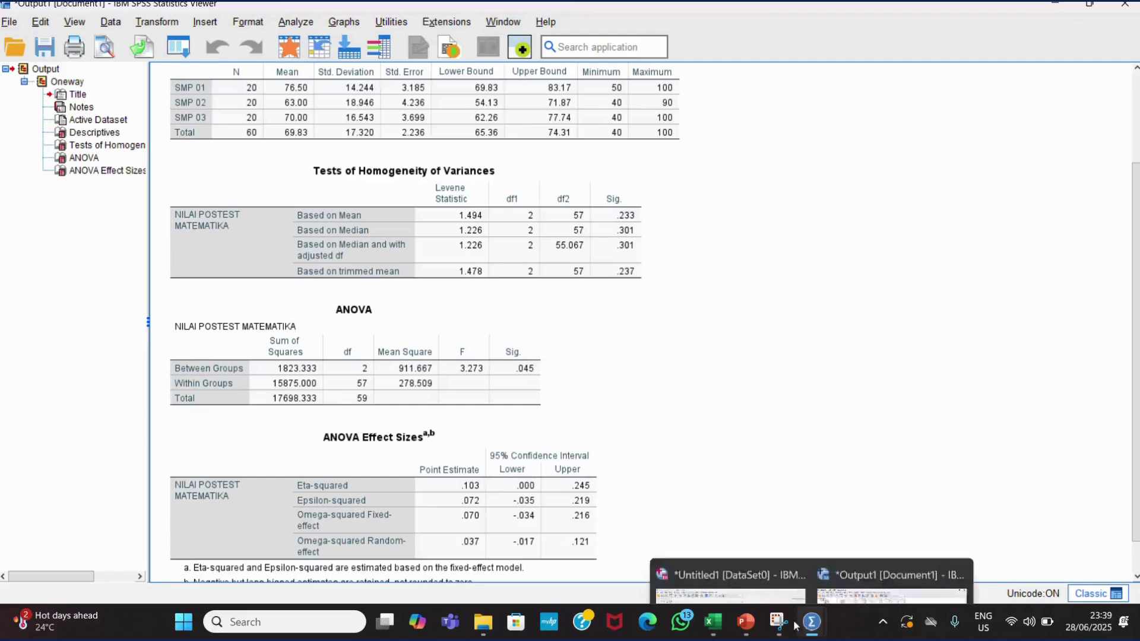
- Recheck the decision criteria in PowerPoint, and return to the SPSS output to review the Oneway tables from Descriptives through ANOVA
mouse_move(746, 622)
click(747, 553)
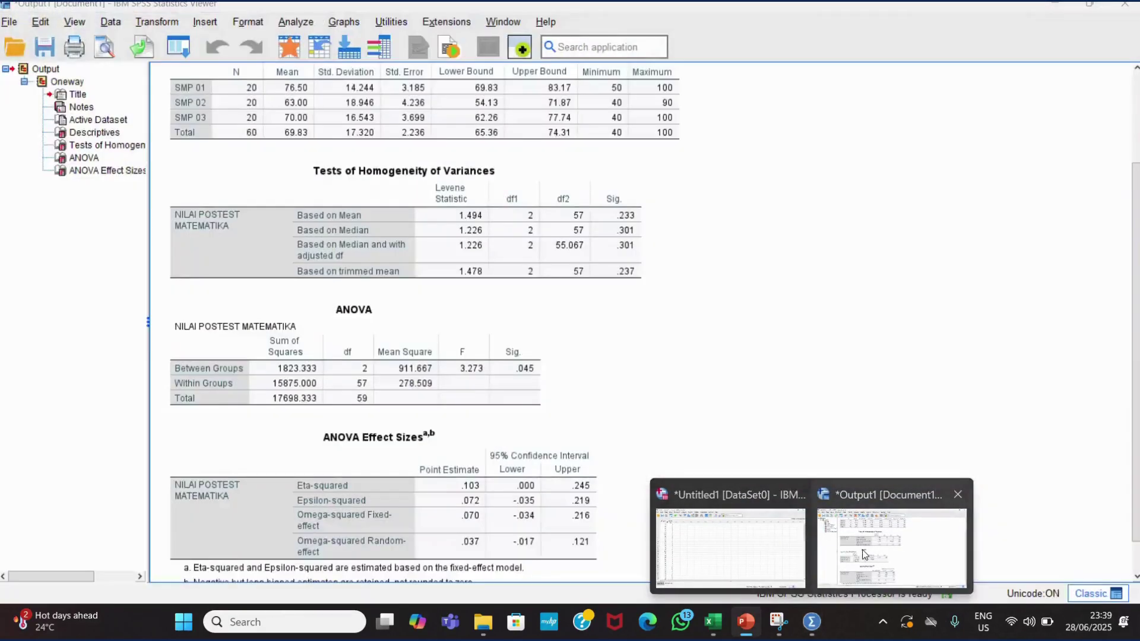
click(862, 555)
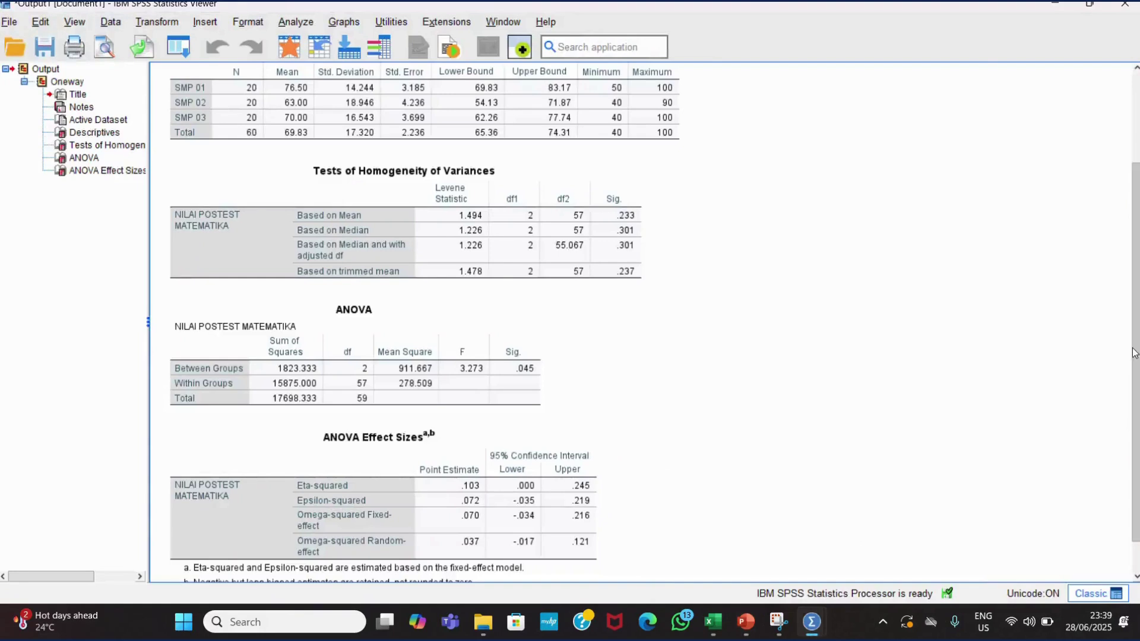
drag(1135, 353, 1124, 187)
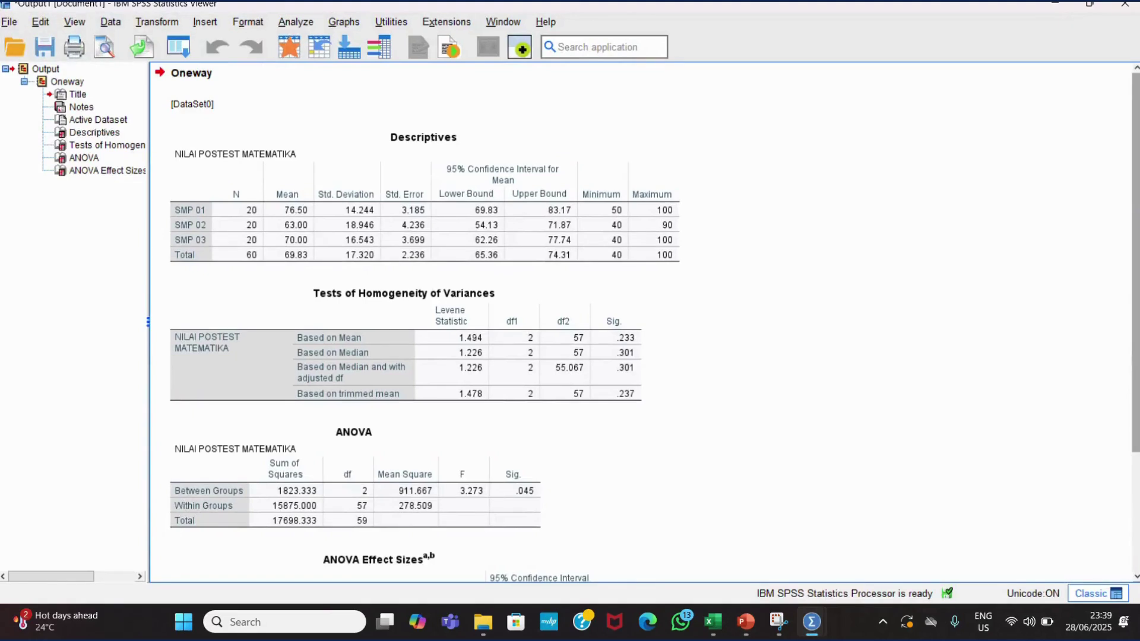
scroll(648, 322, down, 3)
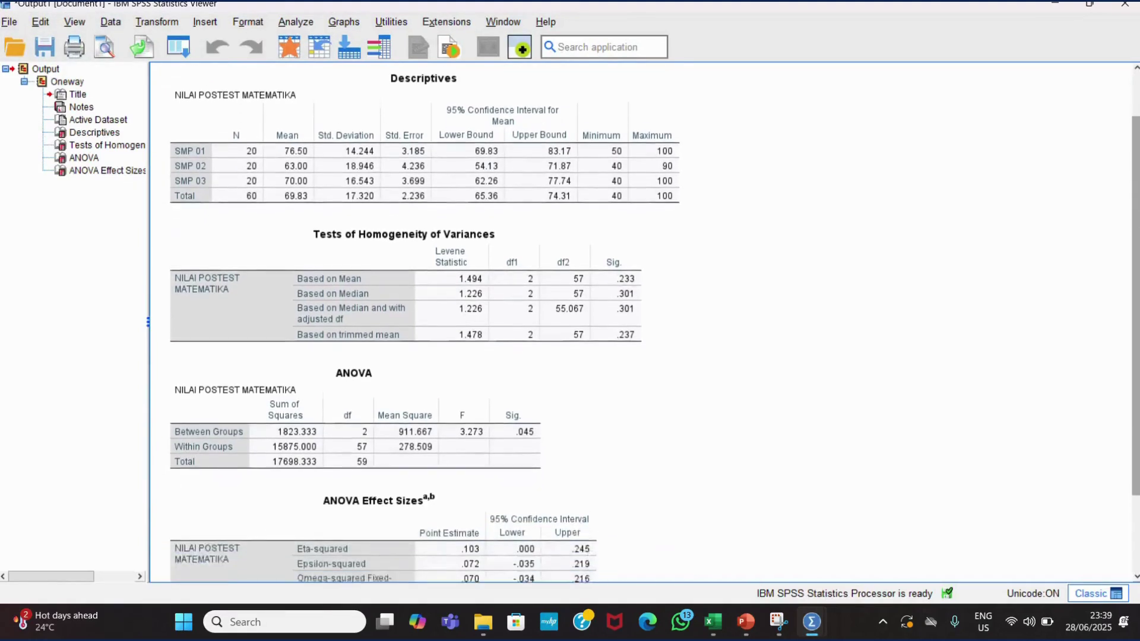